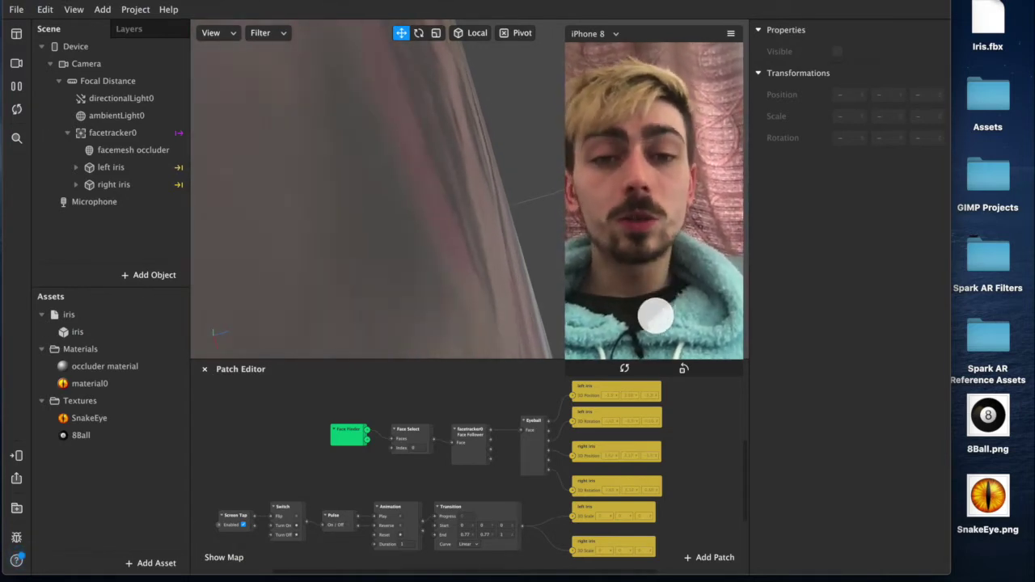
# Tap the simulator preview three times to toggle the snake irises off and back on.
pyautogui.click(655, 316)
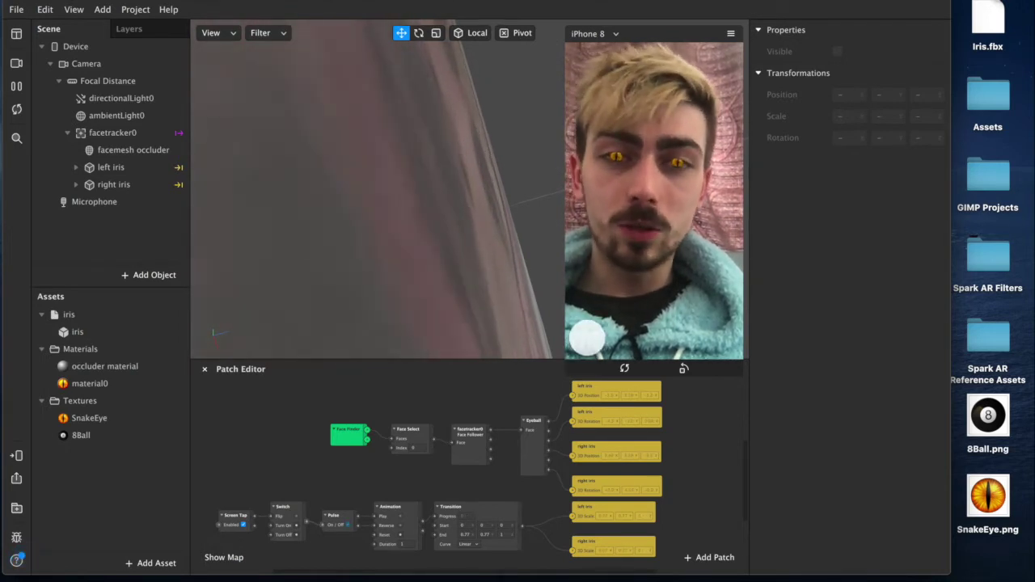
pyautogui.click(588, 338)
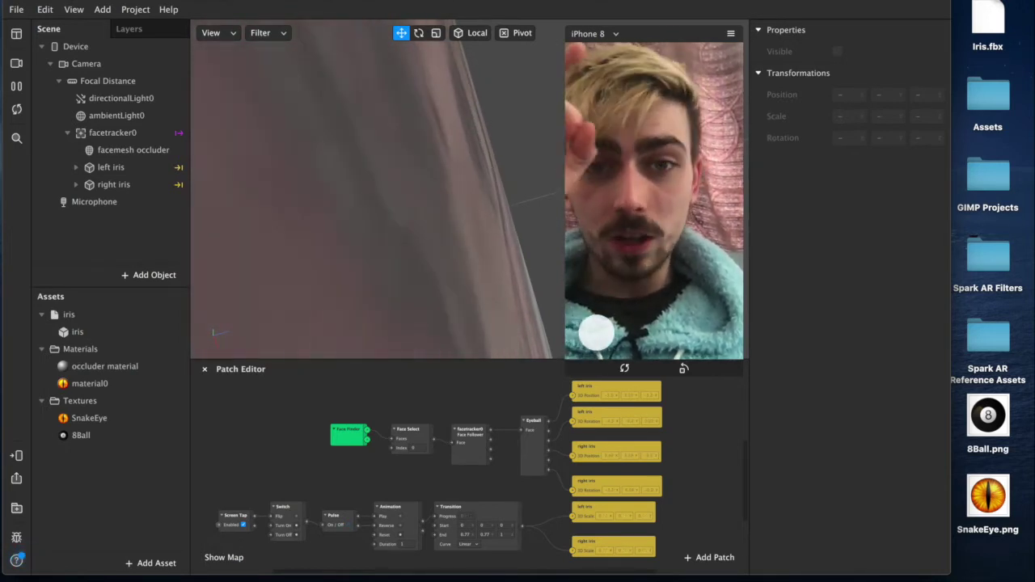
pyautogui.click(596, 333)
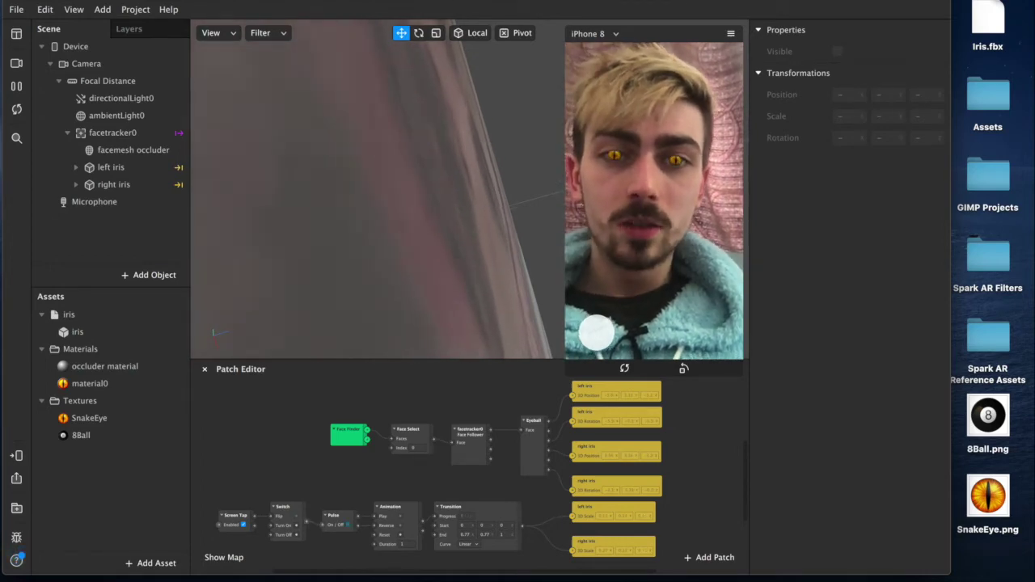
# Enlarge and restore the phone preview, then box-select the bottom row of tap-animation patches.
pyautogui.moveTo(564, 379); pyautogui.dragTo(429, 487)
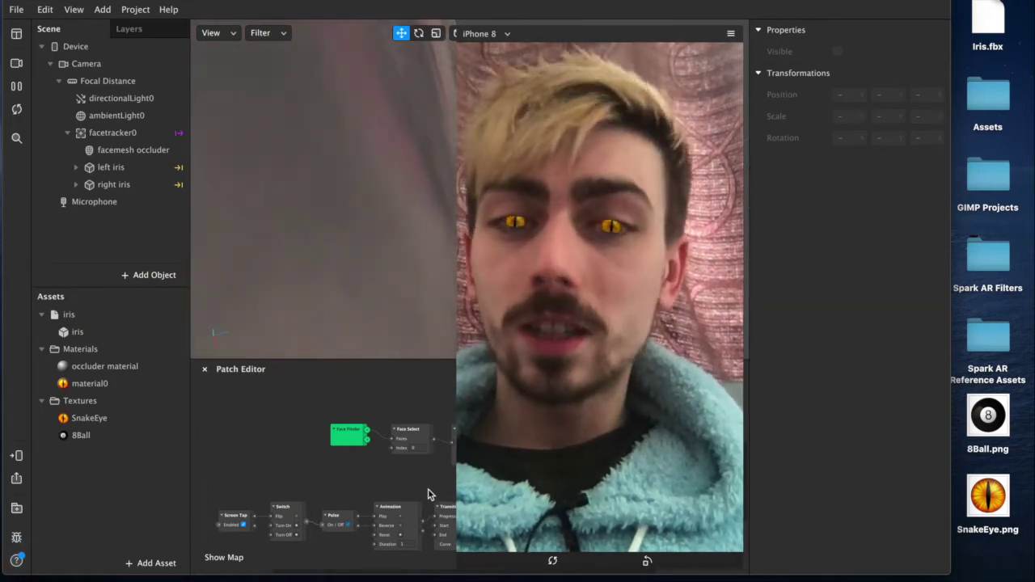
pyautogui.moveTo(465, 558); pyautogui.dragTo(572, 347)
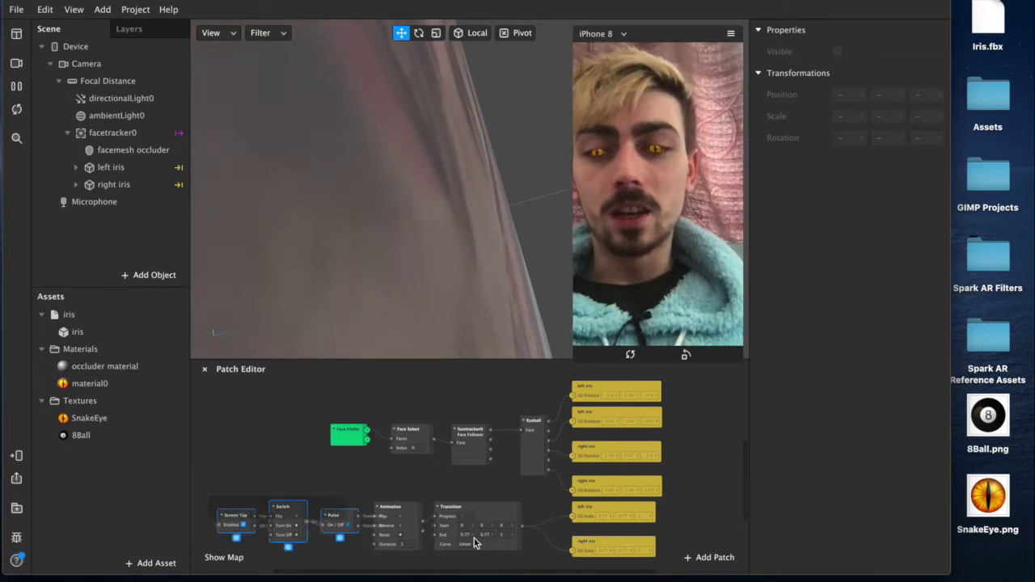
pyautogui.moveTo(217, 494); pyautogui.dragTo(550, 559)
# Deselect the patches by clicking empty space in the patch graph.
pyautogui.click(708, 490)
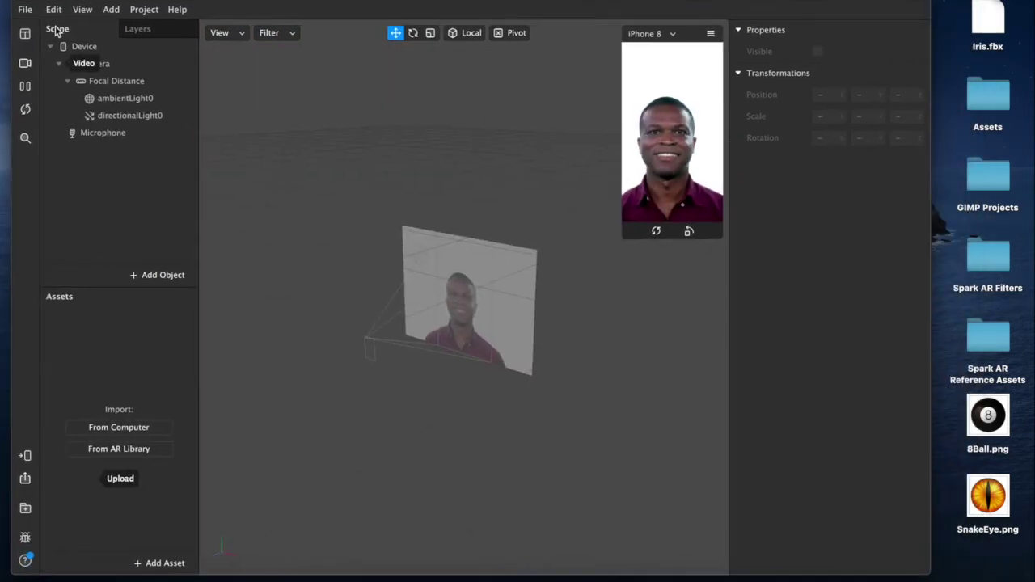
# Switch the preview source to the FaceTime HD (Built-in) webcam and enlarge the simulator.
pyautogui.click(26, 33)
pyautogui.click(25, 63)
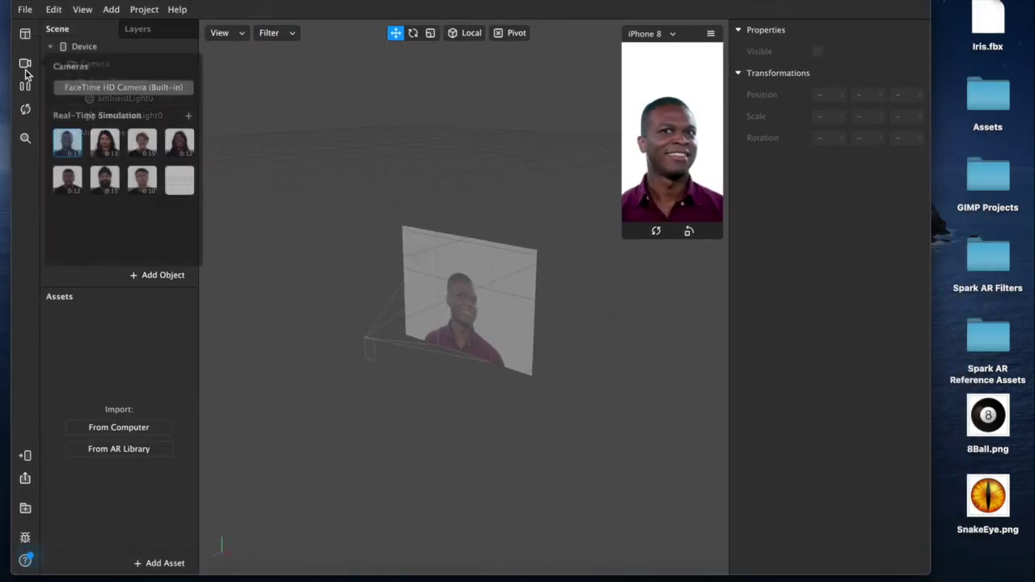
pyautogui.click(93, 87)
pyautogui.moveTo(619, 240); pyautogui.dragTo(548, 372)
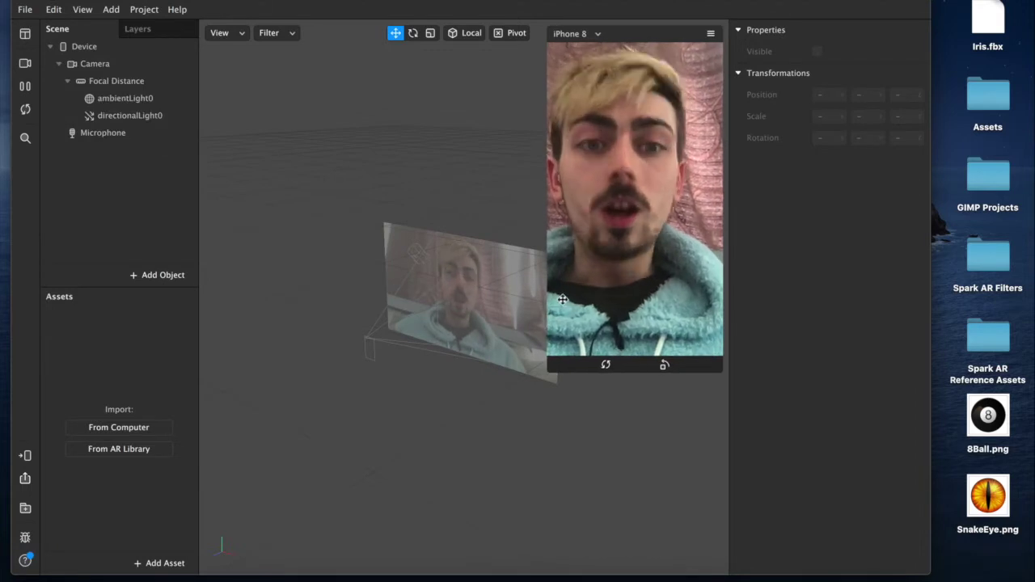
pyautogui.click(968, 14)
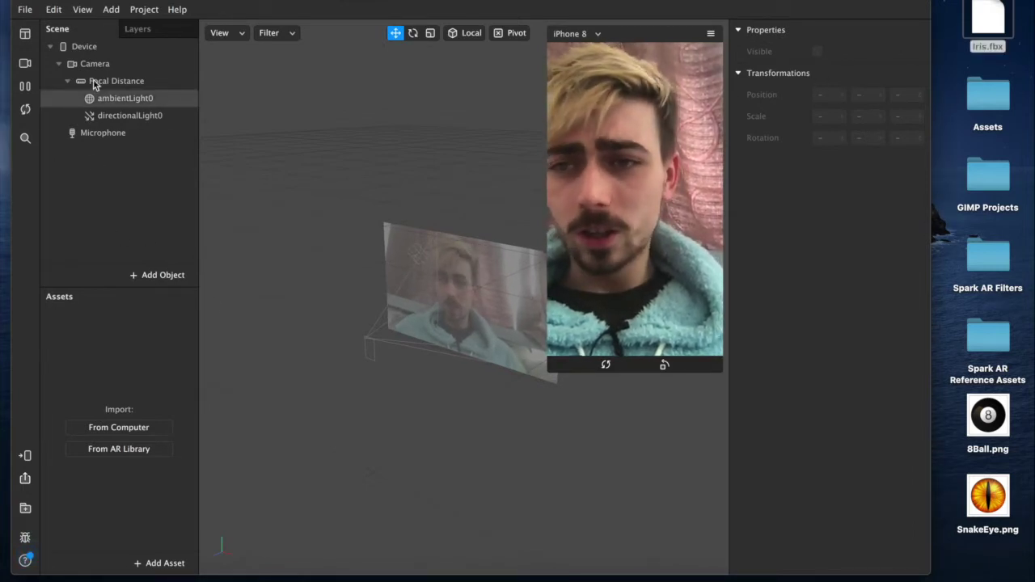
pyautogui.click(322, 167)
# Add a Face Tracker to the scene and a Face Mesh beneath it.
pyautogui.click(145, 275)
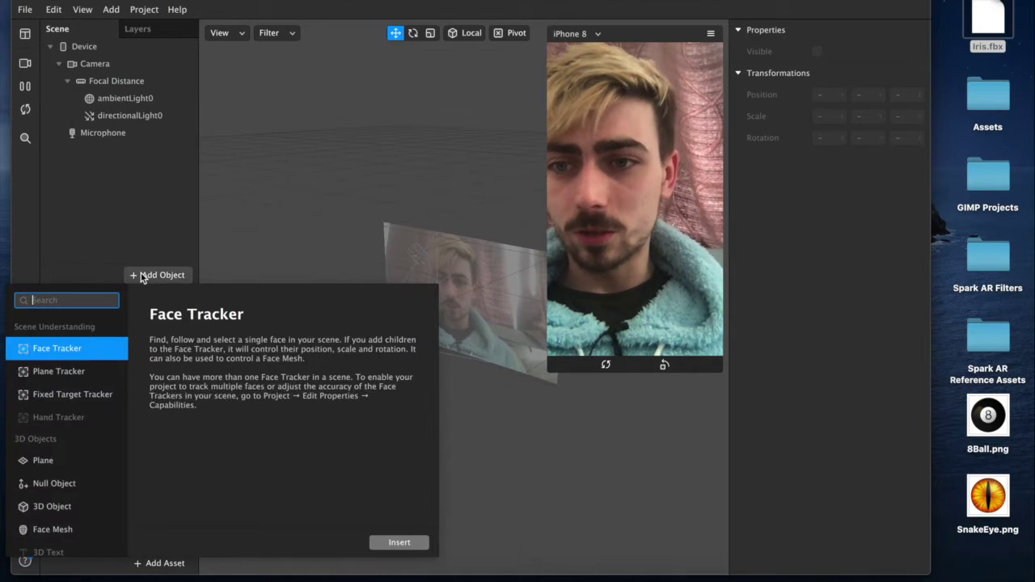
pyautogui.doubleClick(42, 352)
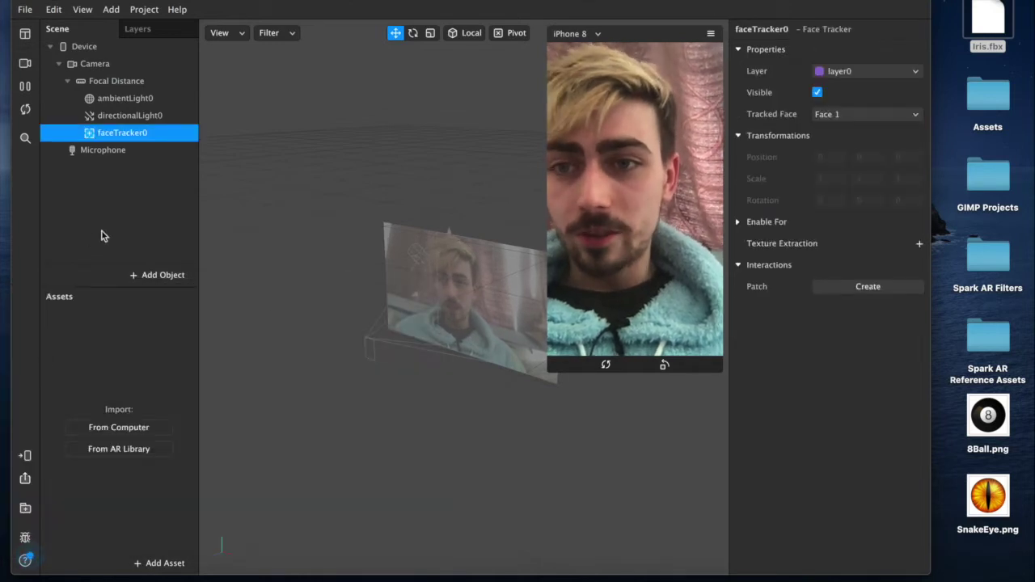
pyautogui.rightClick(126, 135)
pyautogui.moveTo(161, 146)
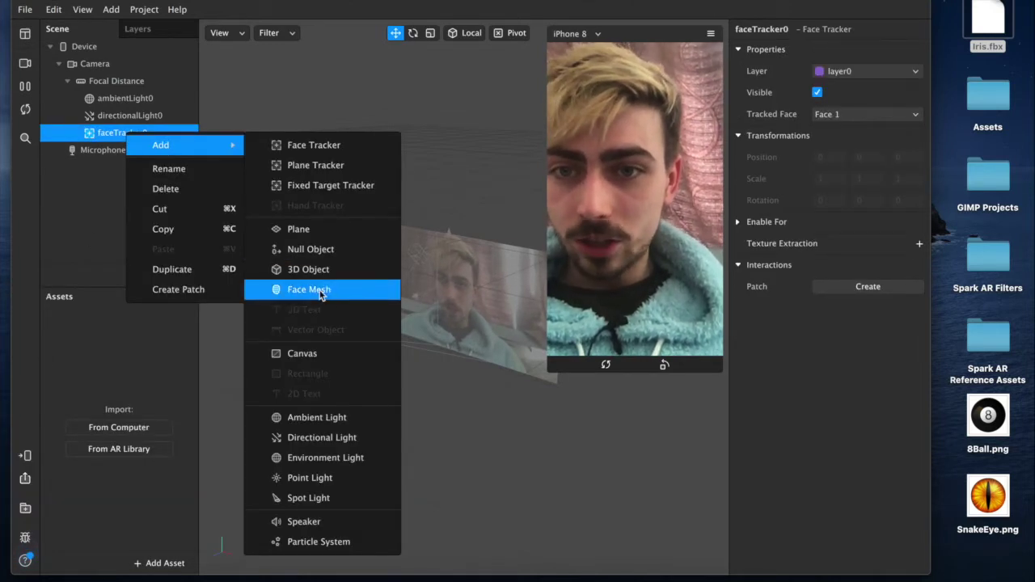
pyautogui.click(305, 291)
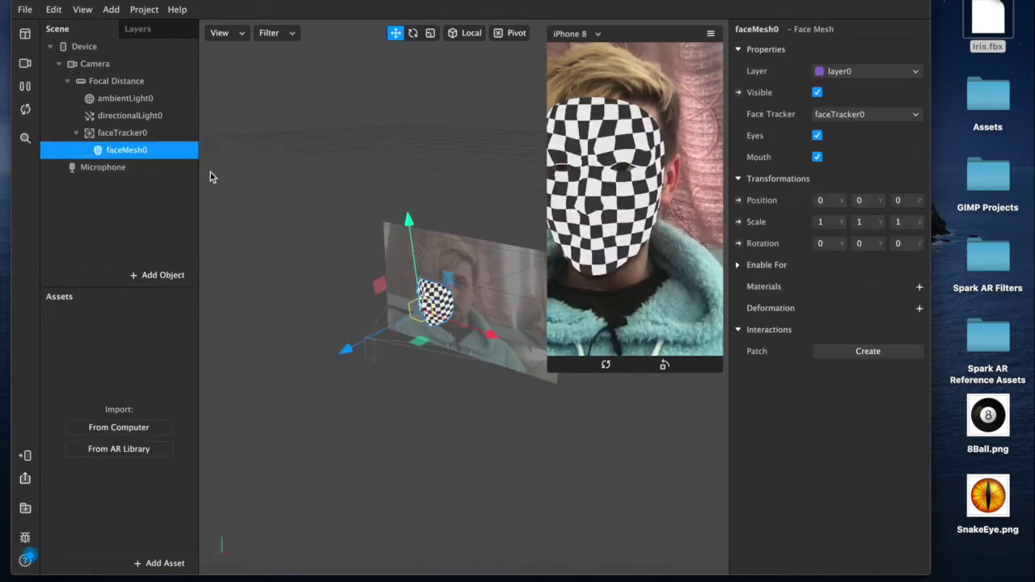
# Give the face mesh a new material and name both the material and mesh 'invisible'.
pyautogui.click(919, 286)
pyautogui.click(87, 333)
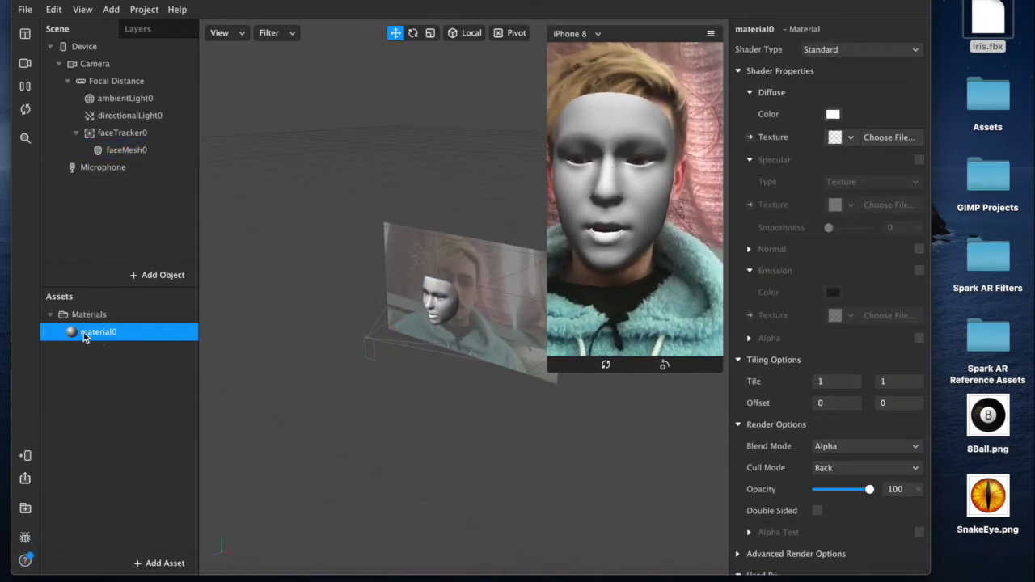
pyautogui.write('invi')
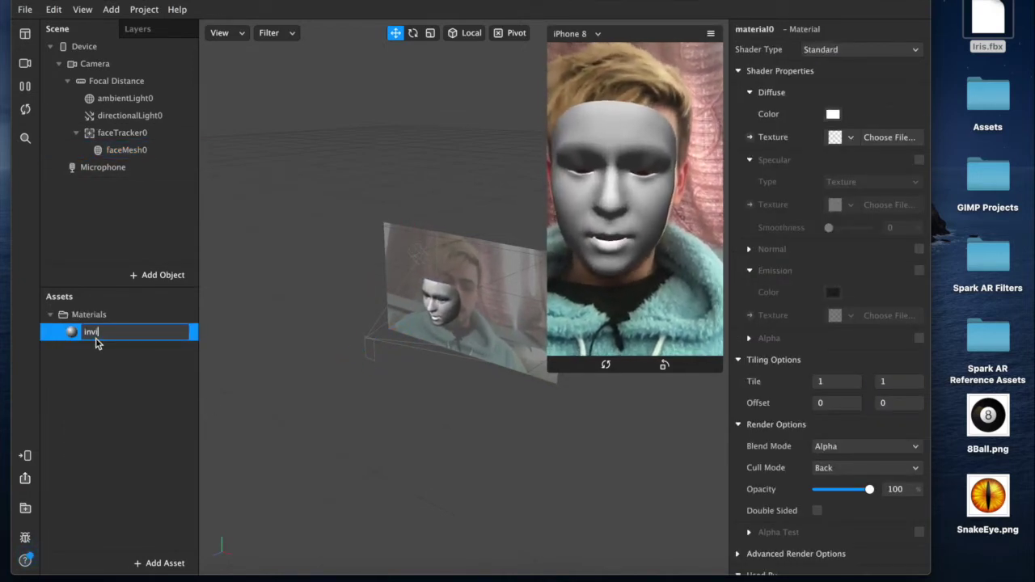
pyautogui.write('sible')
pyautogui.press('Return')
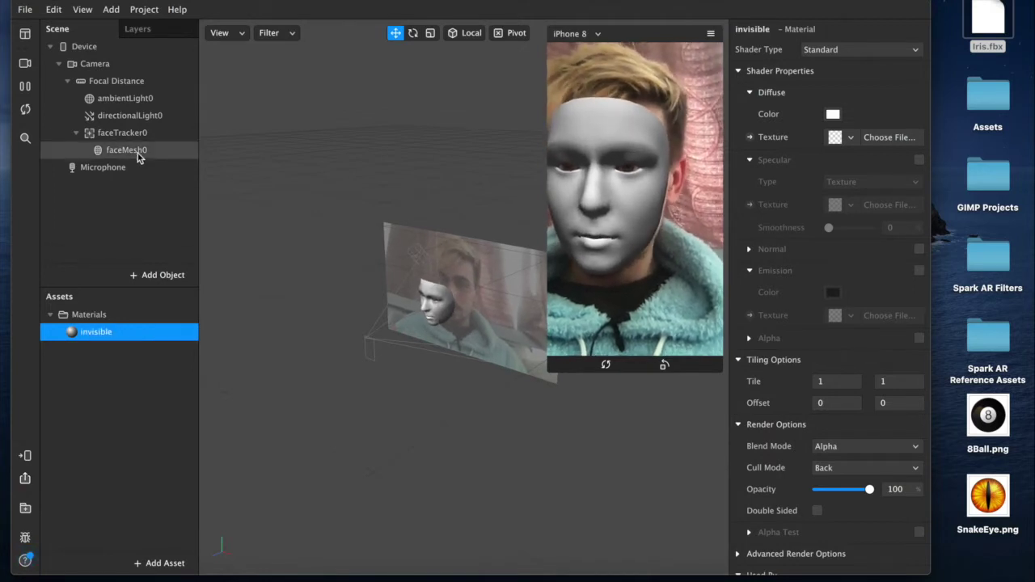
pyautogui.doubleClick(138, 153)
pyautogui.write('invisible')
pyautogui.press('Return')
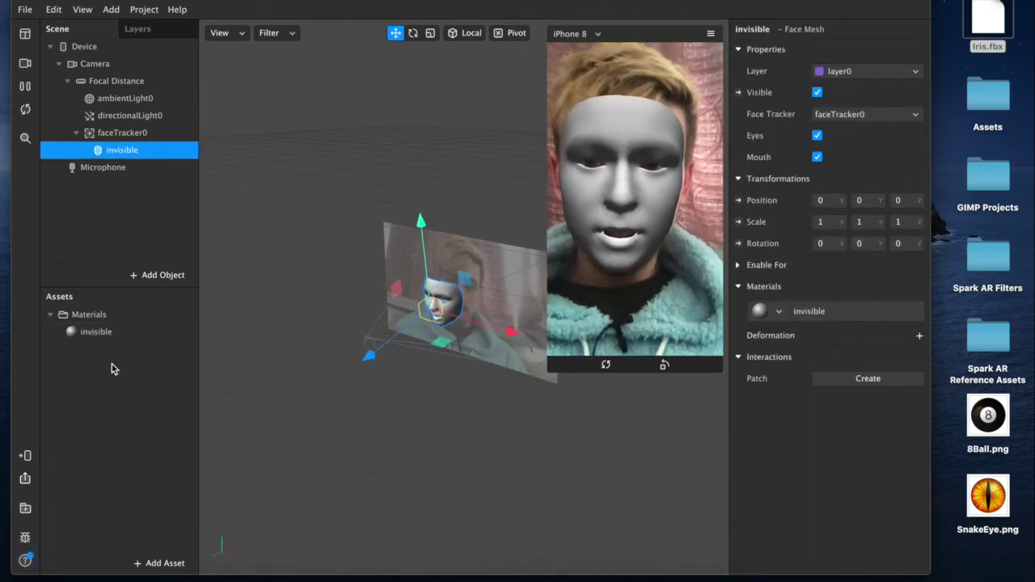
# Set the invisible material's opacity to 1.
pyautogui.click(111, 334)
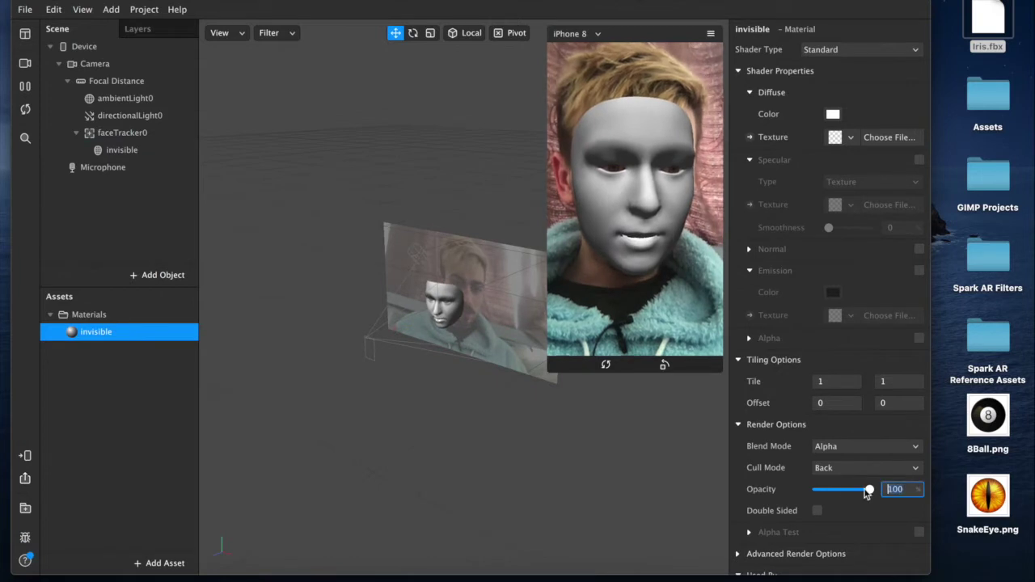
pyautogui.write('1')
pyautogui.press('Return')
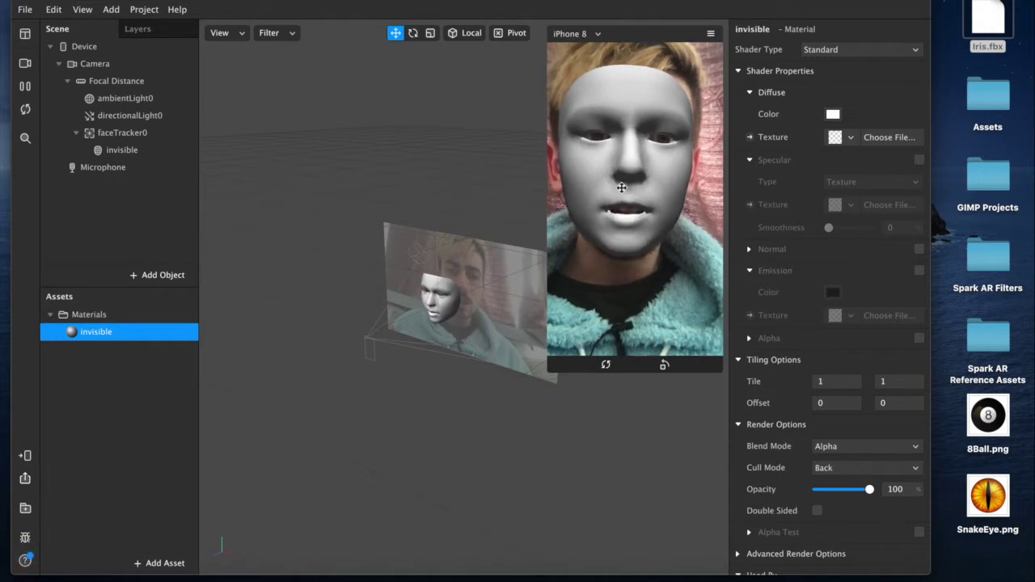
pyautogui.moveTo(817, 489); pyautogui.dragTo(805, 491)
pyautogui.click(892, 488)
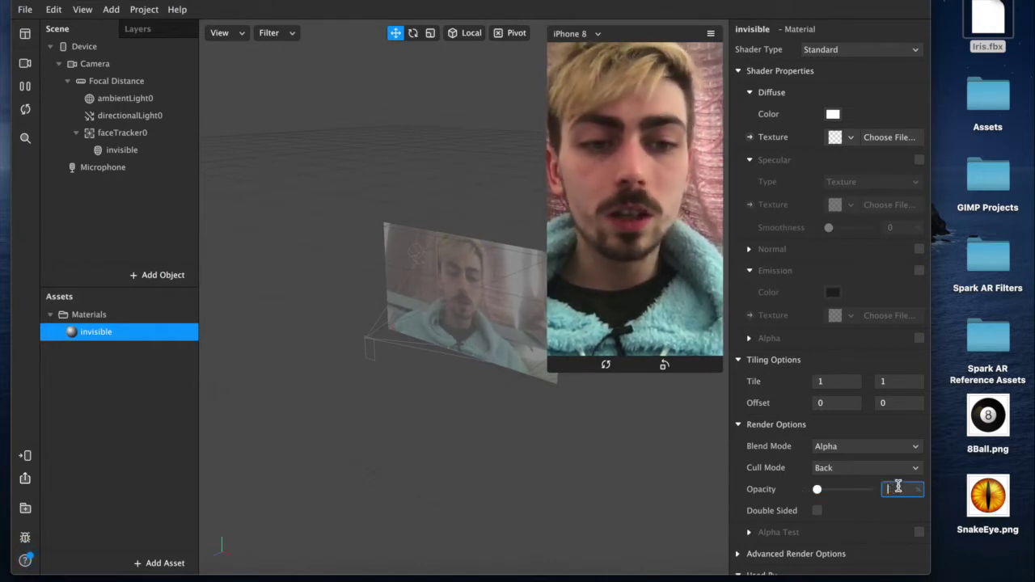
pyautogui.write('1')
pyautogui.press('Return')
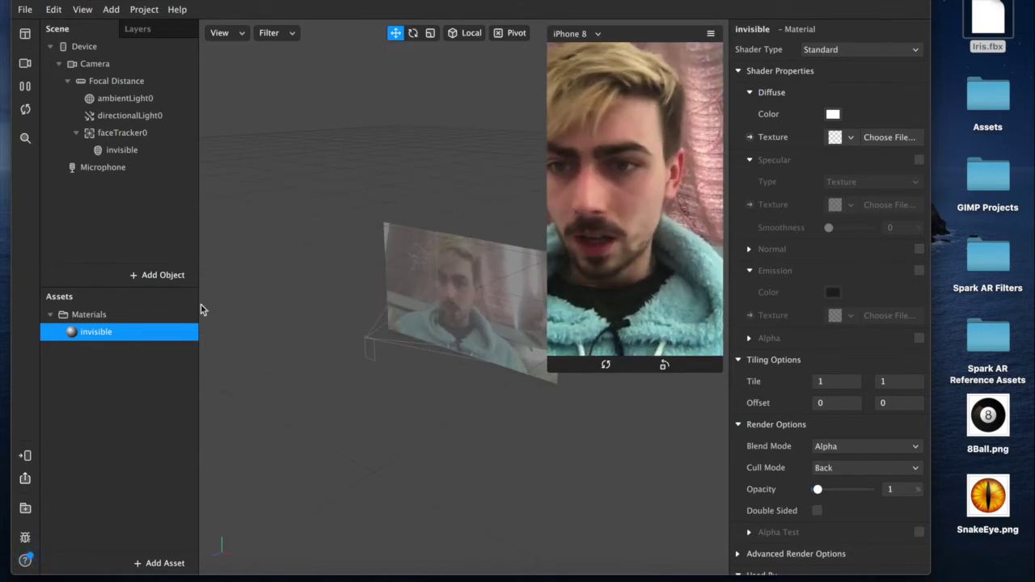
# Import SnakeEye.png and Iris.fbx into Assets and place the Iris model under faceTracker0.
pyautogui.click(121, 150)
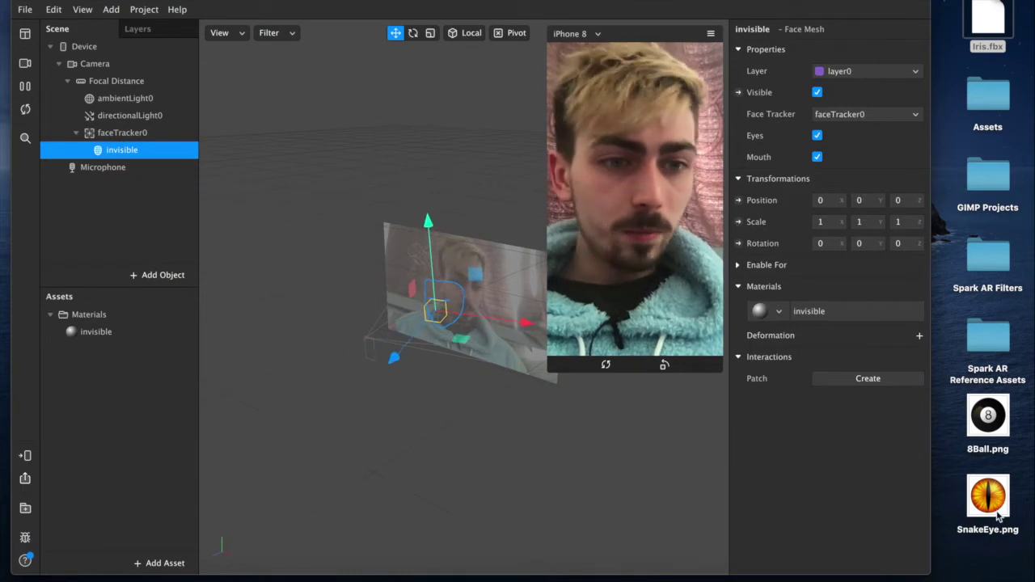
pyautogui.moveTo(997, 516); pyautogui.dragTo(134, 398)
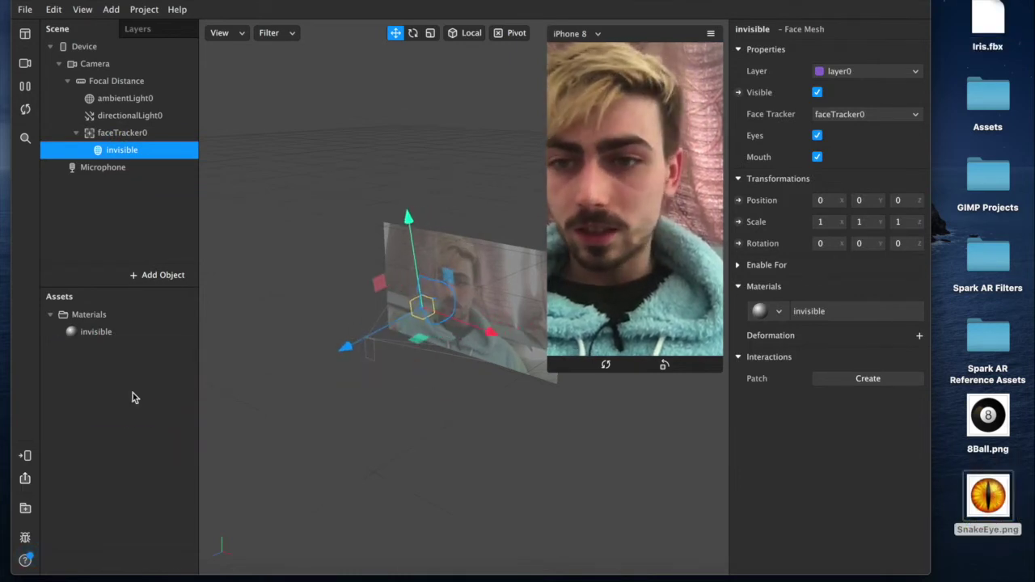
pyautogui.moveTo(987, 24); pyautogui.dragTo(130, 436)
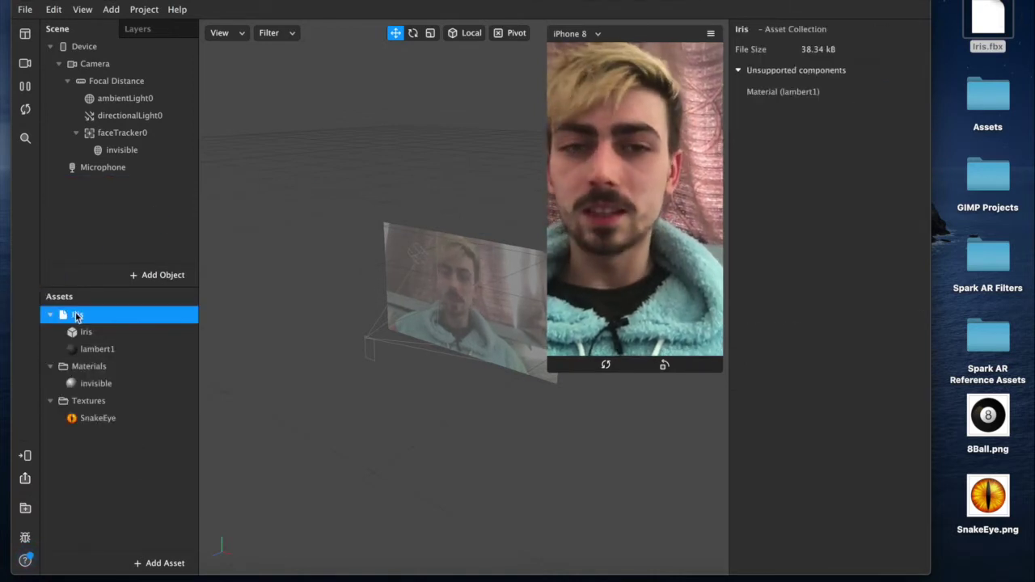
pyautogui.click(50, 315)
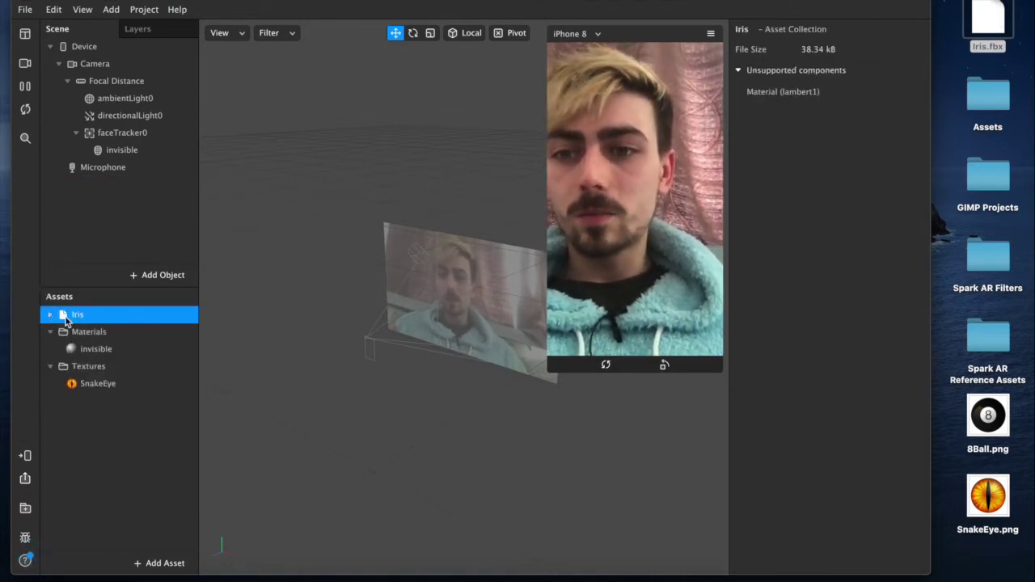
pyautogui.moveTo(136, 138); pyautogui.dragTo(136, 138)
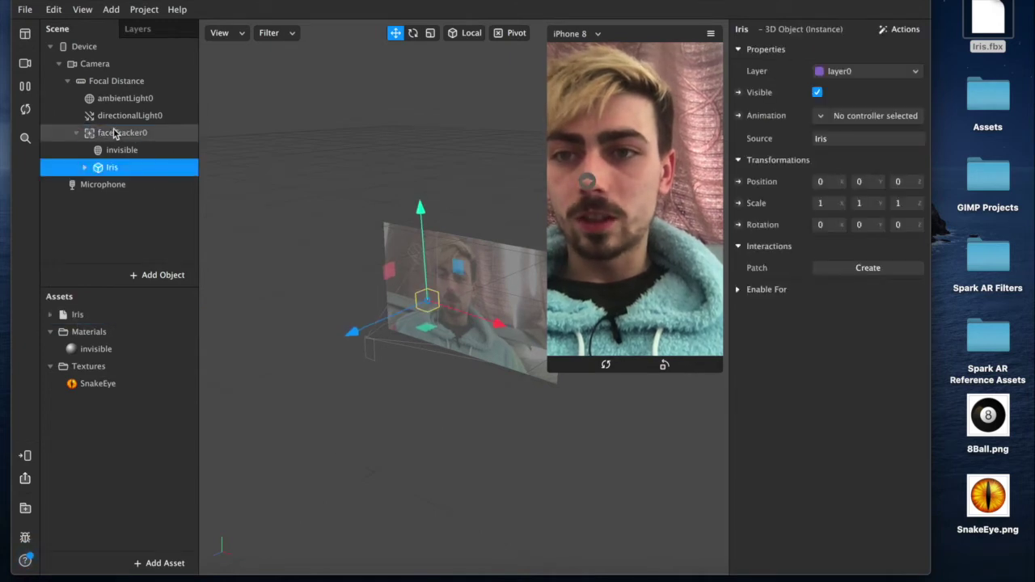
pyautogui.moveTo(92, 167); pyautogui.dragTo(124, 152)
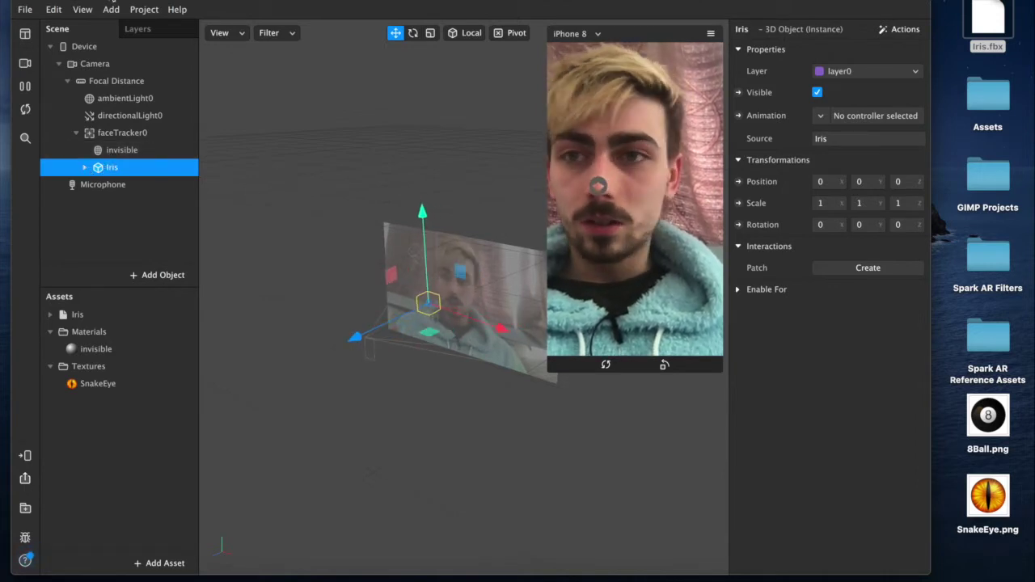
pyautogui.click(111, 9)
# Show the Patch Editor and drag faceTracker0 into the graph beside Face Select.
pyautogui.moveTo(83, 9)
pyautogui.click(130, 33)
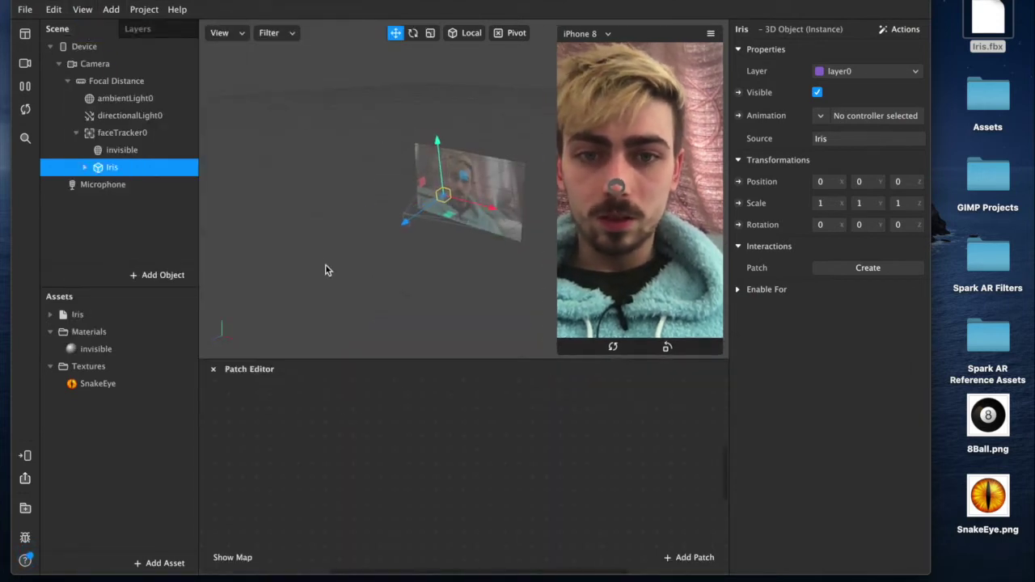
pyautogui.click(105, 136)
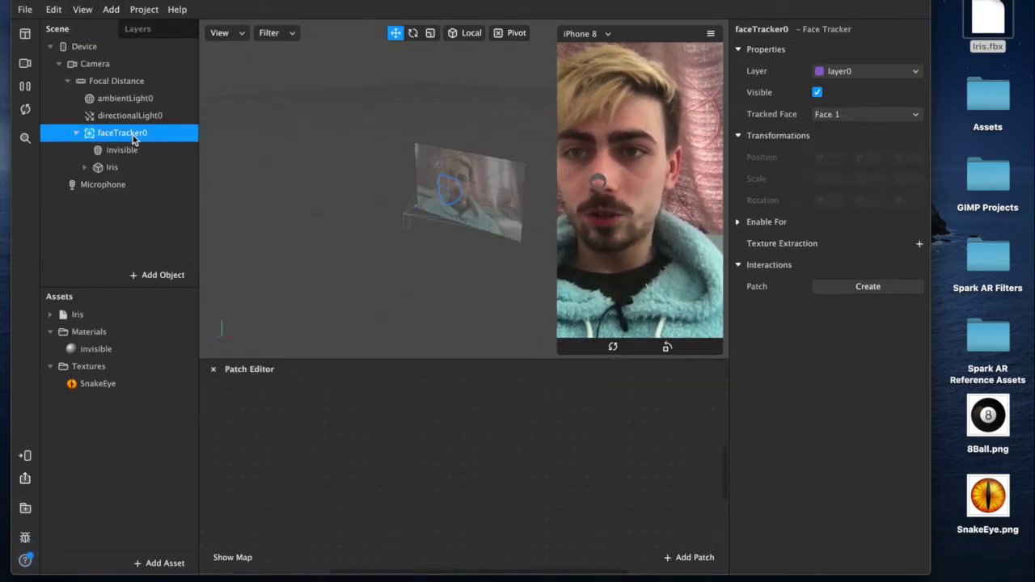
pyautogui.moveTo(133, 137); pyautogui.dragTo(279, 440)
pyautogui.click(385, 411)
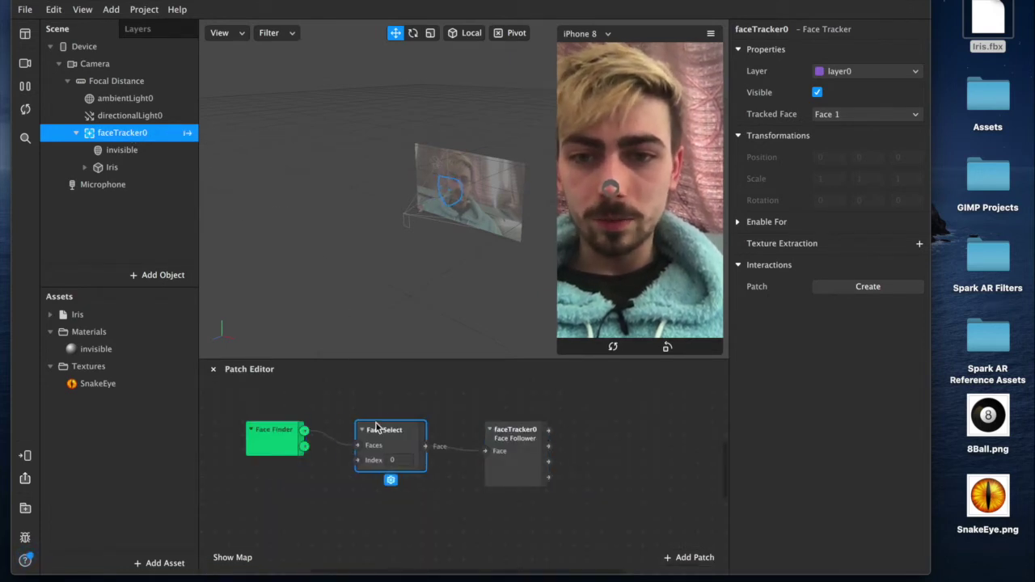
pyautogui.moveTo(375, 427); pyautogui.dragTo(343, 413)
pyautogui.moveTo(499, 431); pyautogui.dragTo(455, 423)
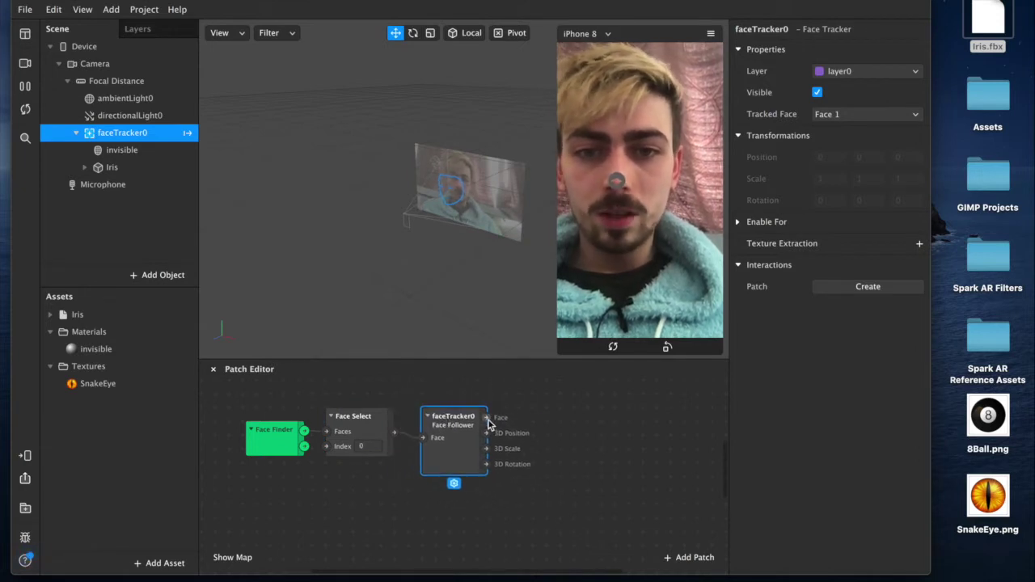
# Add an Eyeball patch wired to the face tracker's Face output.
pyautogui.moveTo(496, 421); pyautogui.dragTo(555, 422)
pyautogui.write('eyeball')
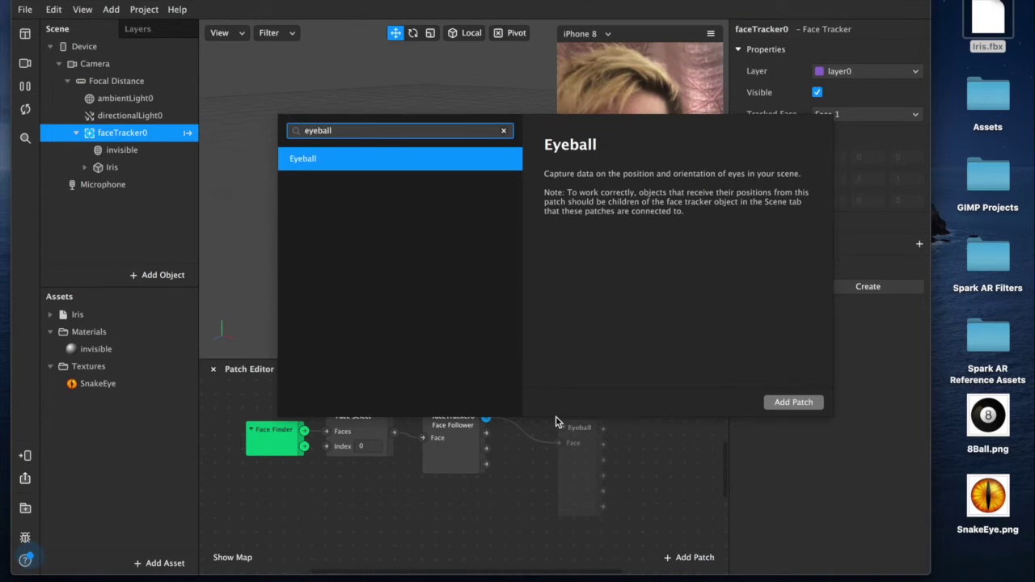
pyautogui.press('Return')
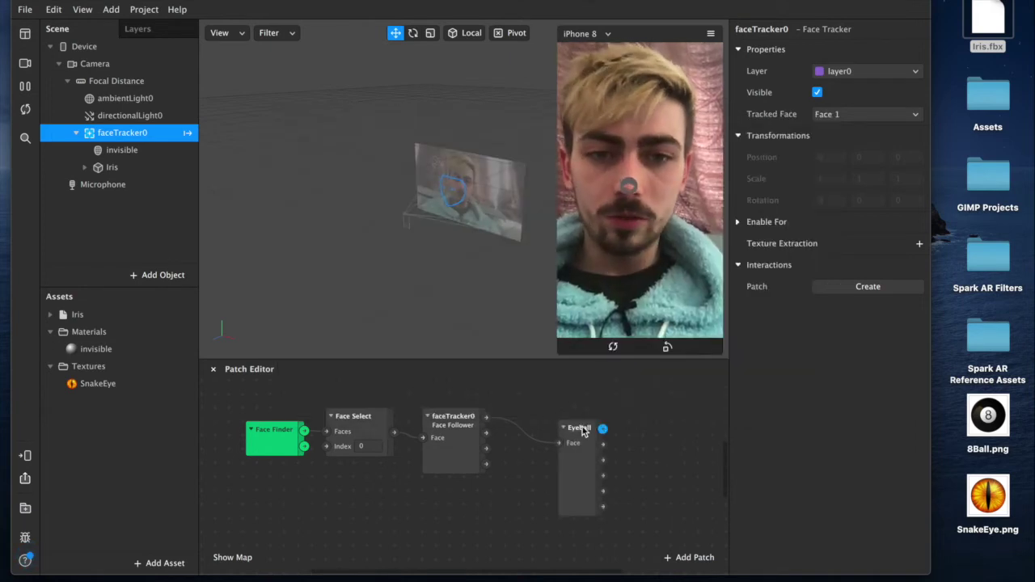
pyautogui.moveTo(583, 431); pyautogui.dragTo(529, 404)
pyautogui.hscroll(5, 566, 437)
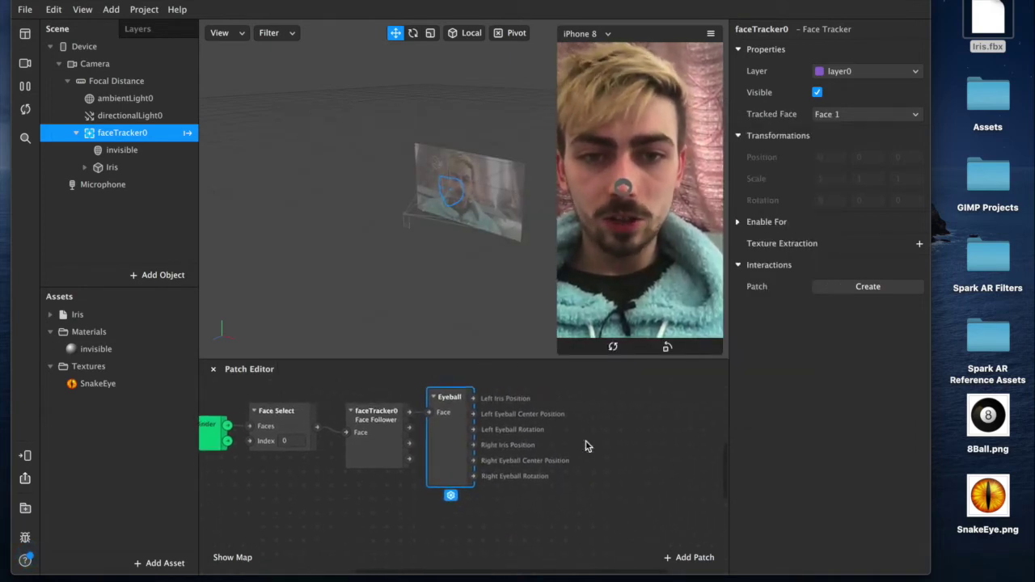
pyautogui.hscroll(-2, 588, 447)
# Create Iris 3D Position and 3D Rotation patches and arrange them beside the Eyeball patch.
pyautogui.click(112, 166)
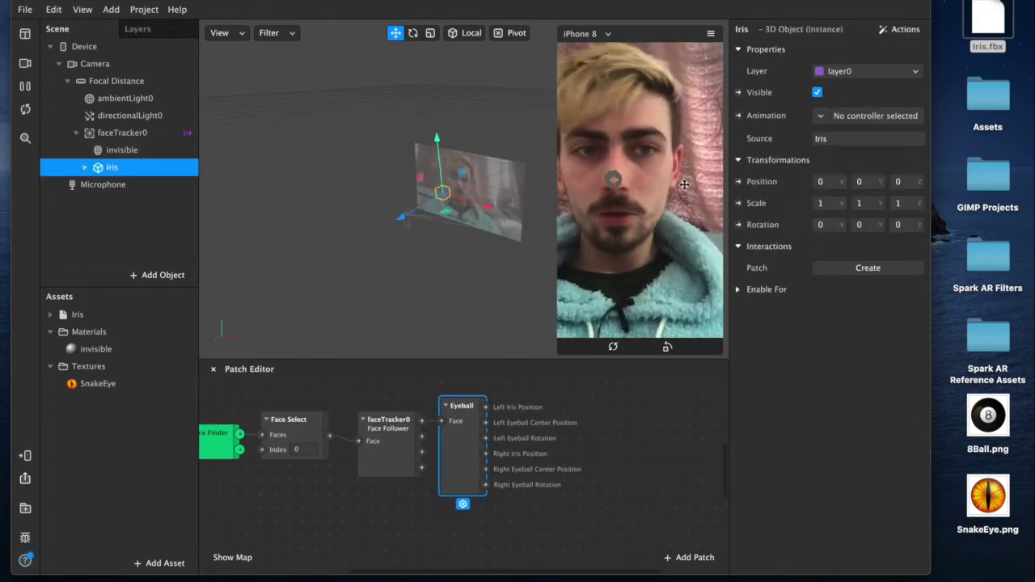
pyautogui.click(738, 226)
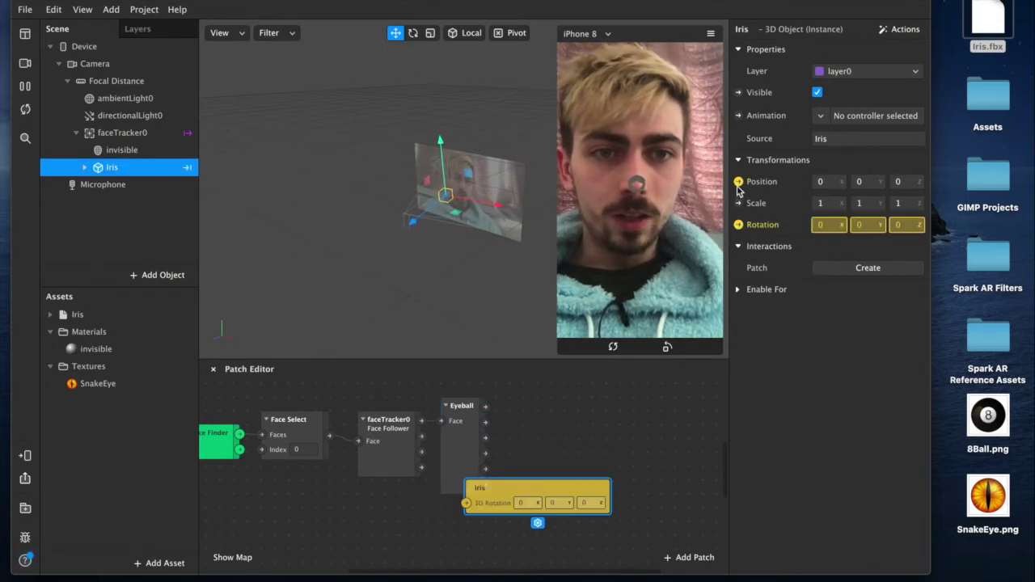
pyautogui.click(738, 182)
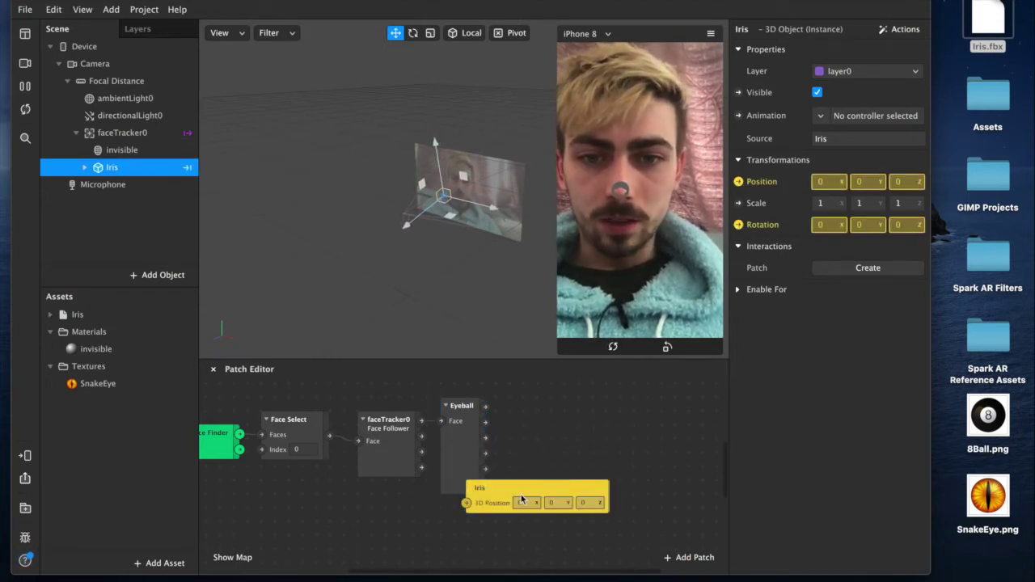
pyautogui.moveTo(522, 500); pyautogui.dragTo(591, 402)
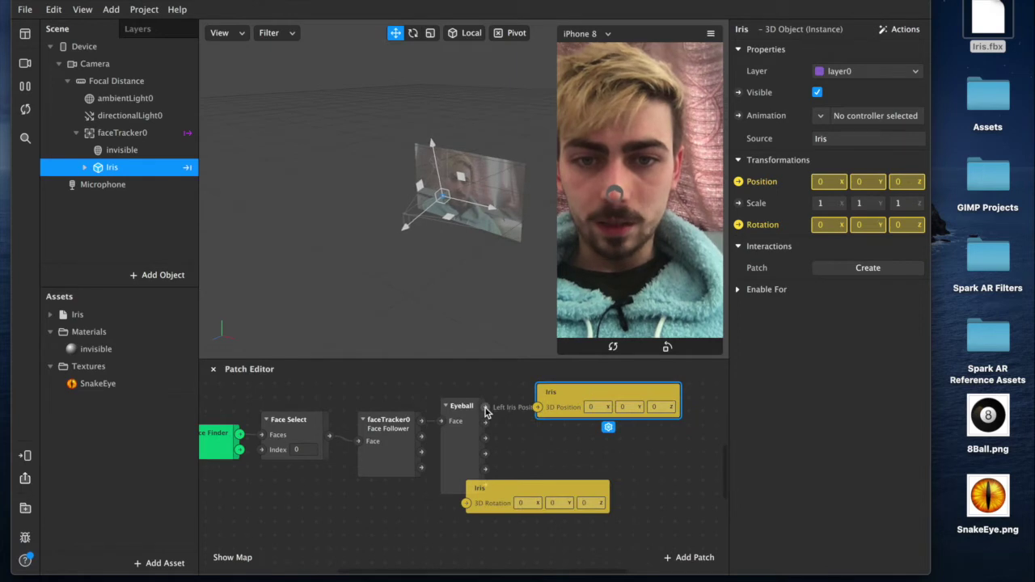
pyautogui.moveTo(501, 489); pyautogui.dragTo(571, 434)
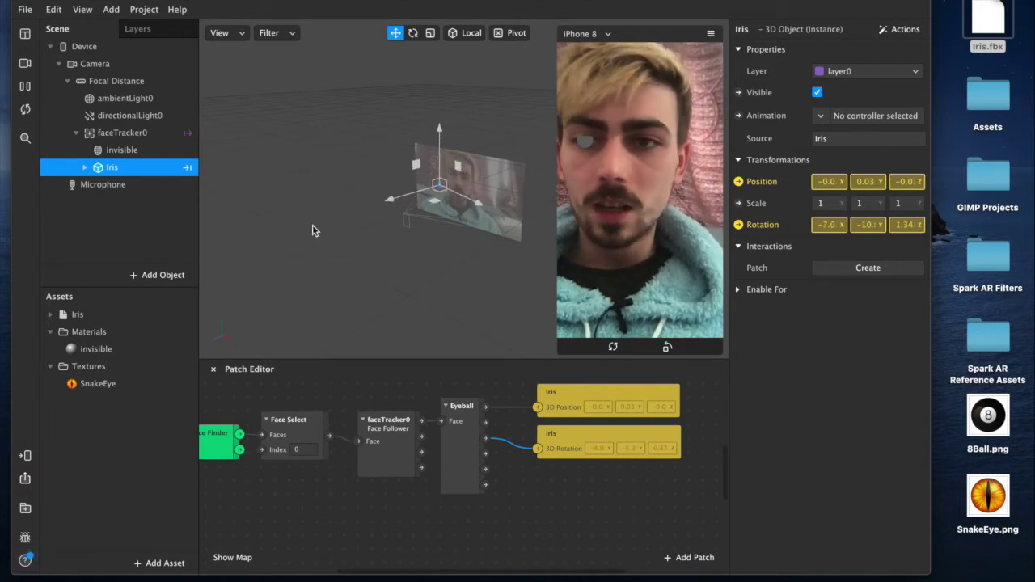
pyautogui.click(69, 348)
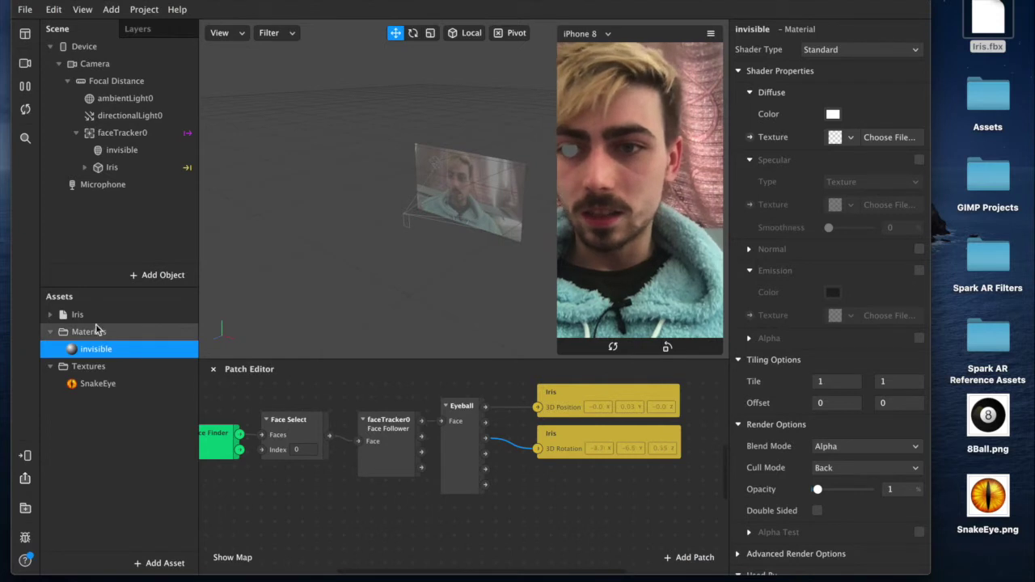
# Give the Iris's lambert1 material a white diffuse colour and the SnakeEye texture.
pyautogui.click(80, 314)
pyautogui.click(50, 314)
pyautogui.click(96, 348)
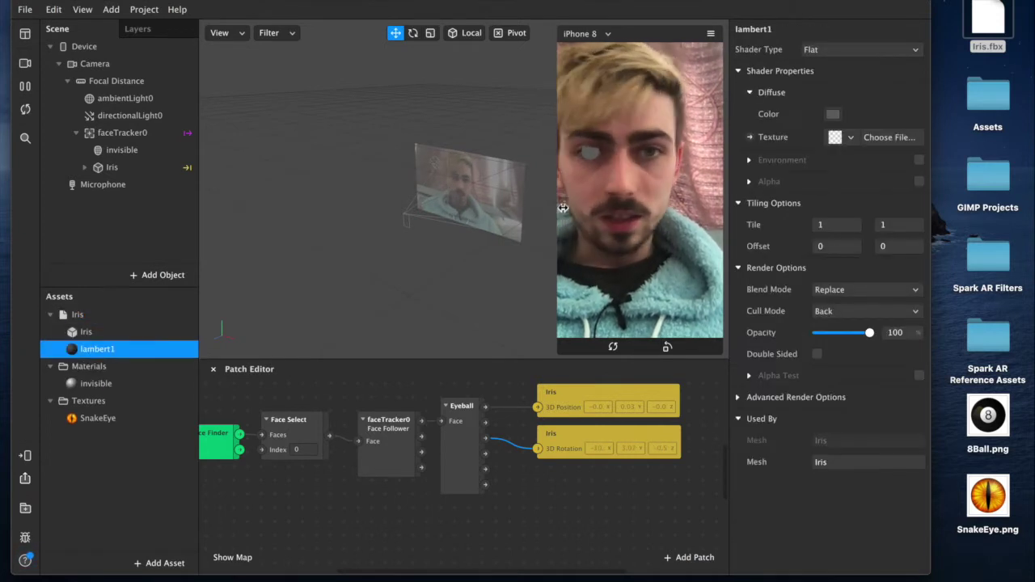
pyautogui.click(833, 114)
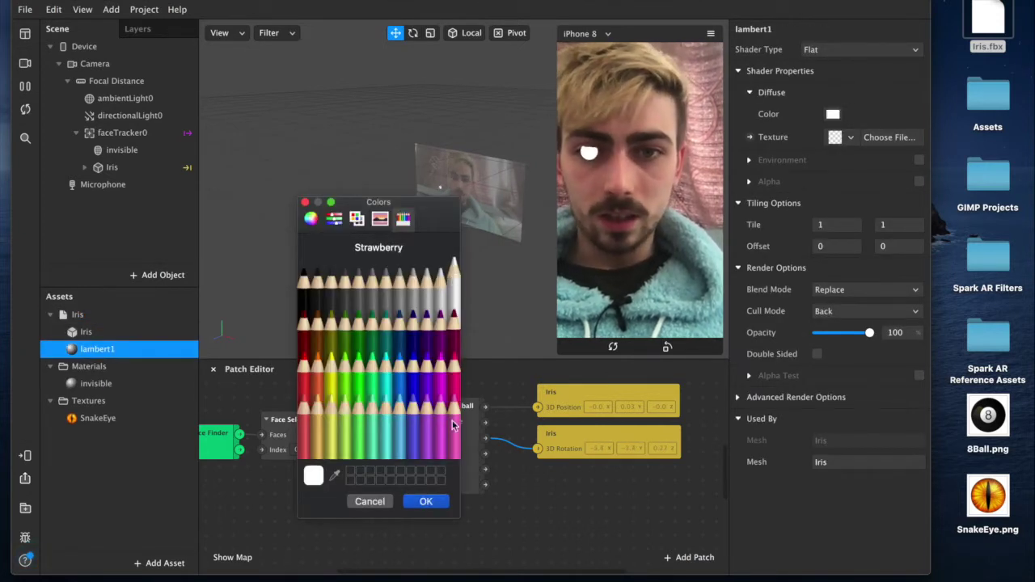
pyautogui.click(426, 502)
pyautogui.click(845, 138)
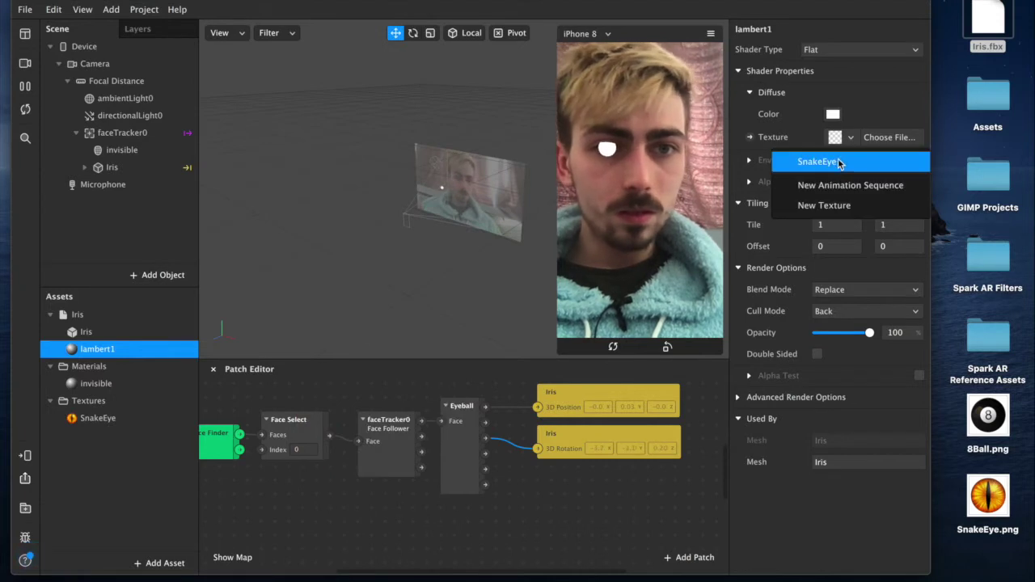
pyautogui.click(838, 158)
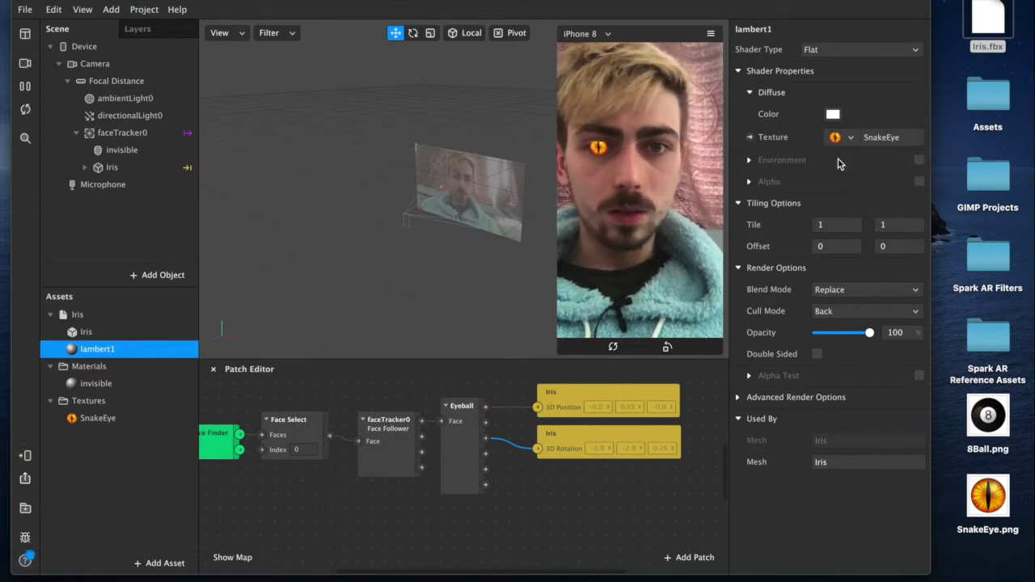
# Change lambert1's shader type to Standard.
pyautogui.click(833, 115)
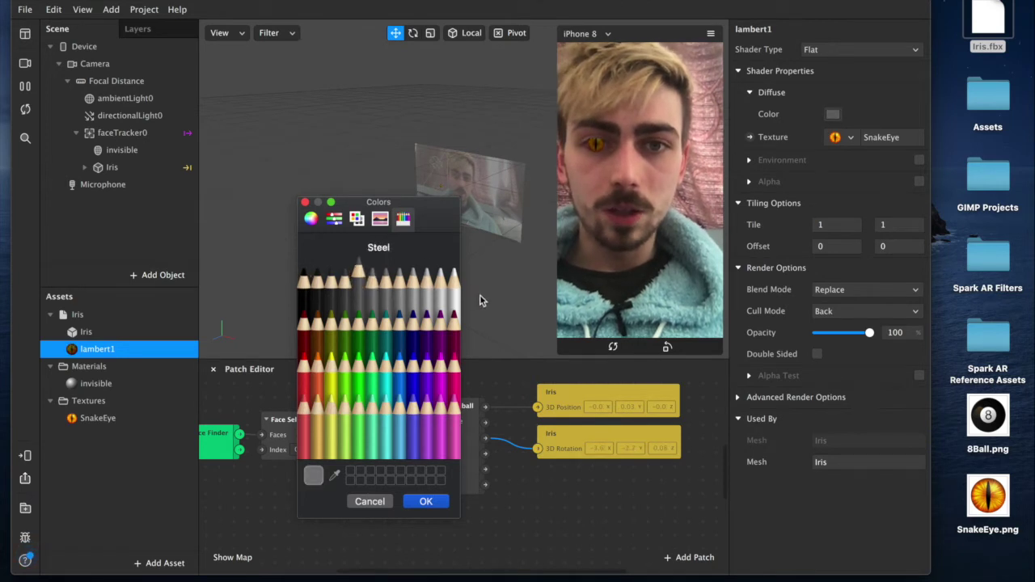
pyautogui.click(370, 502)
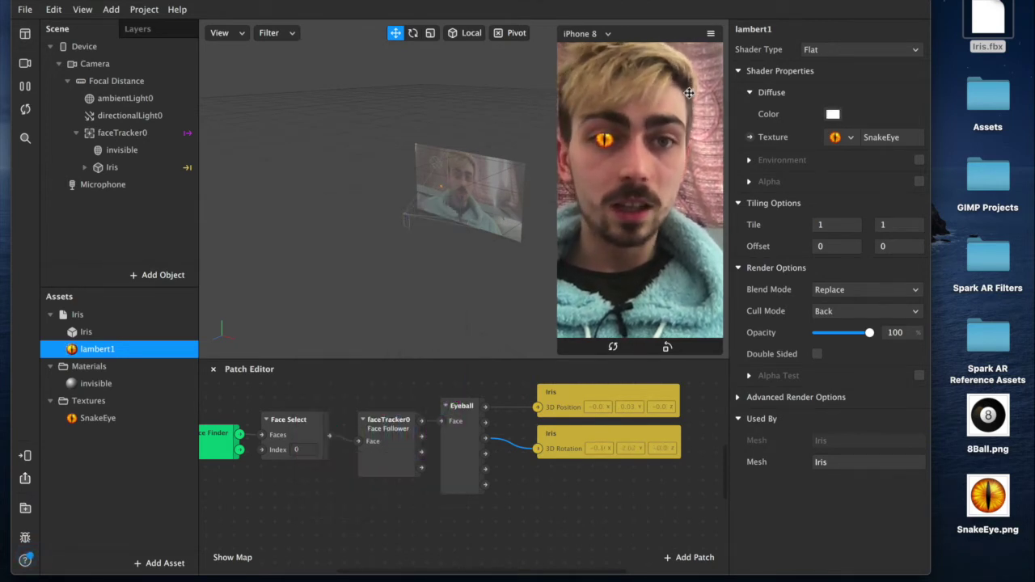
pyautogui.click(809, 51)
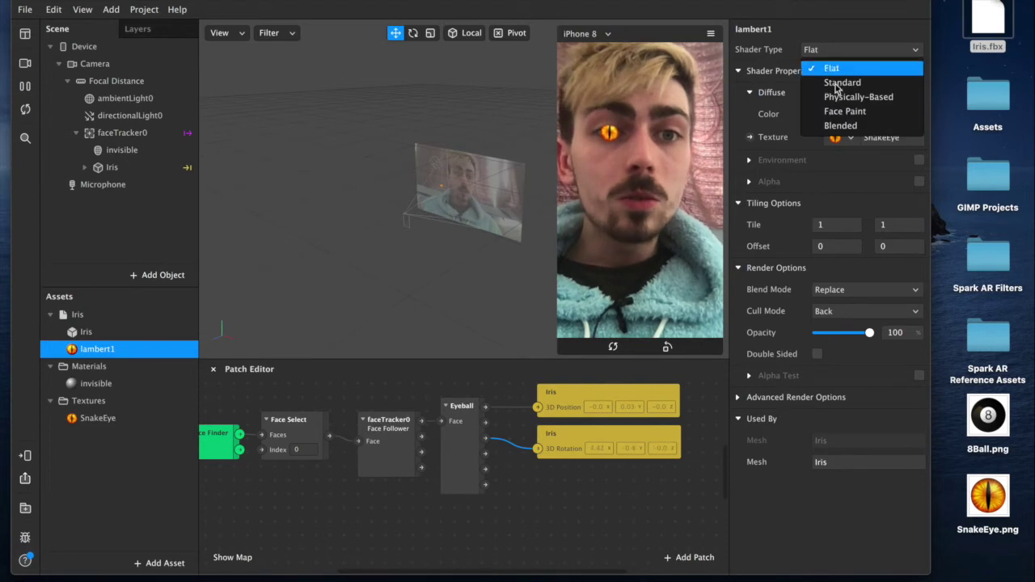
pyautogui.click(841, 97)
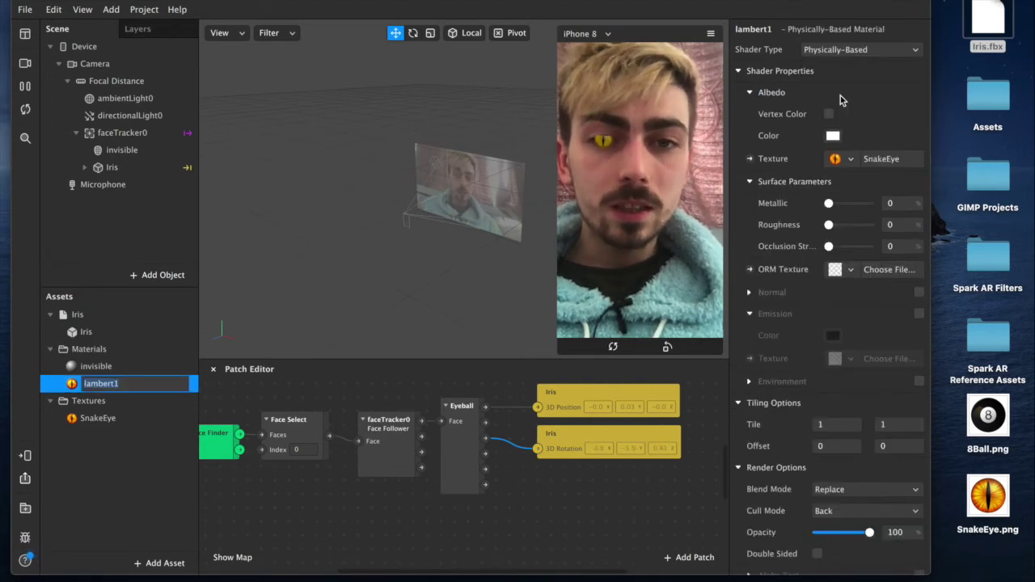
pyautogui.click(849, 50)
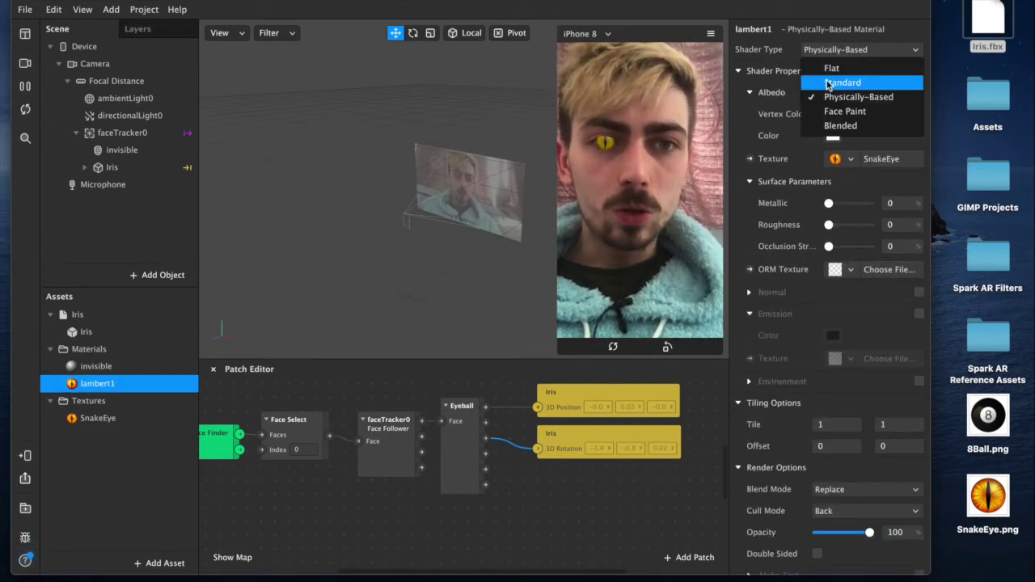
pyautogui.click(841, 83)
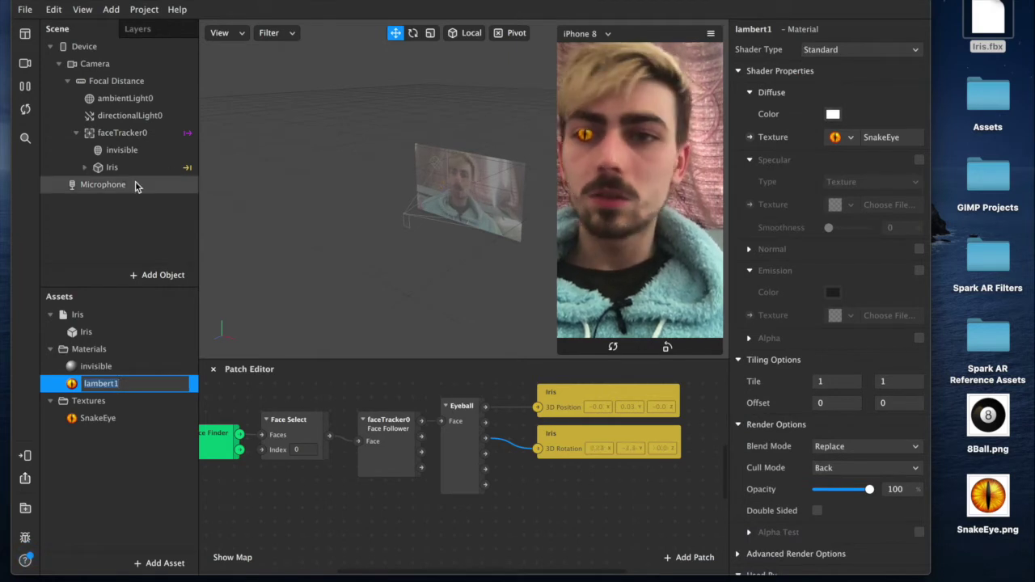
pyautogui.click(115, 168)
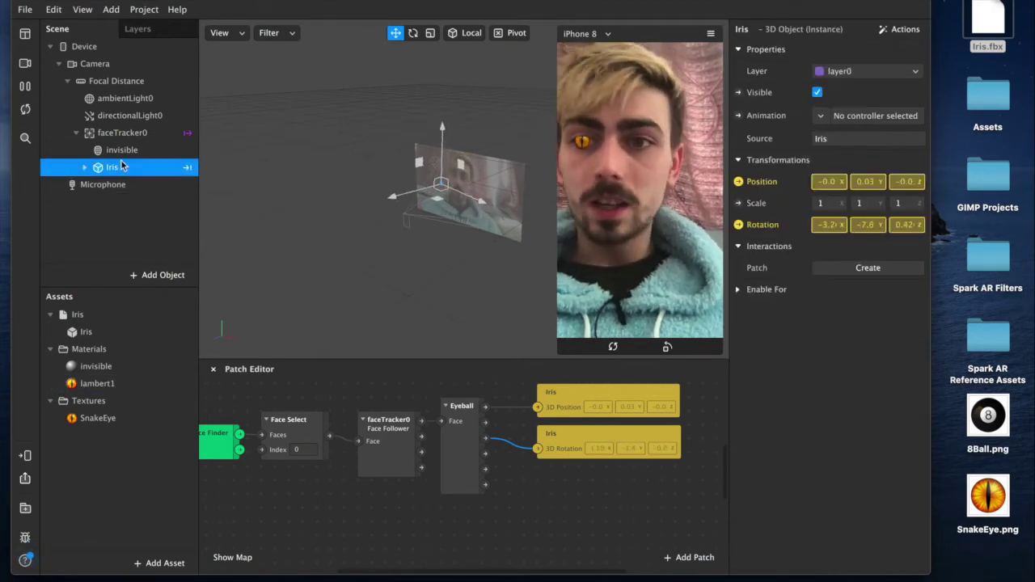
# Rename the original Iris to 'left' and the duplicate Iris0 to 'right'.
pyautogui.click(114, 184)
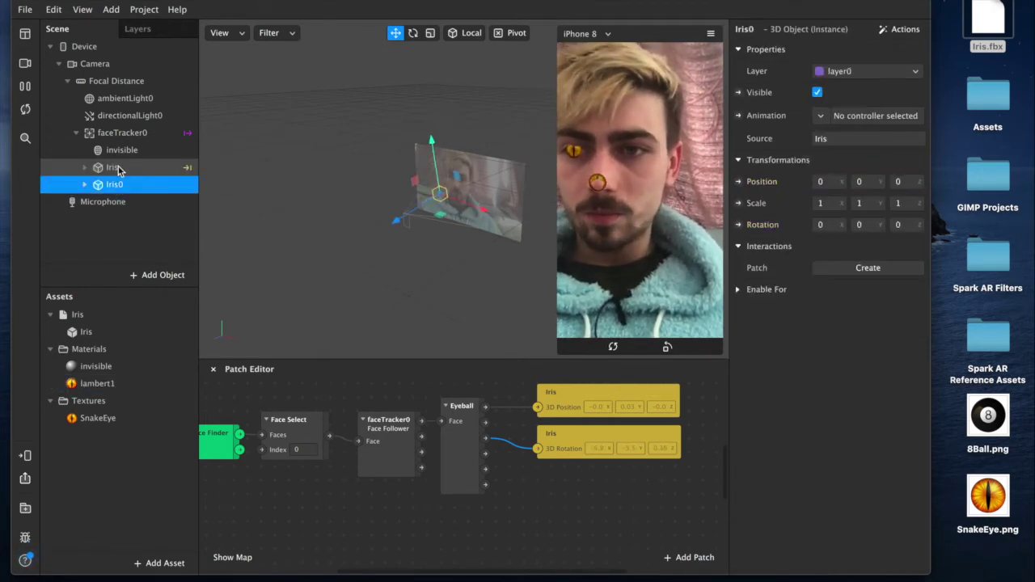
pyautogui.doubleClick(115, 167)
pyautogui.write('left')
pyautogui.press('Return')
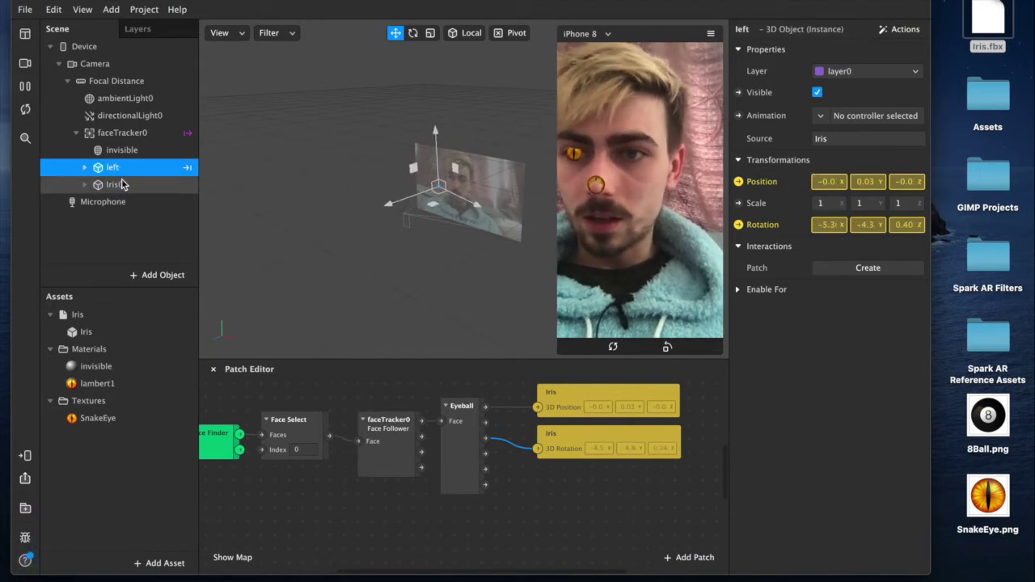
pyautogui.doubleClick(114, 184)
pyautogui.write('right')
pyautogui.press('Return')
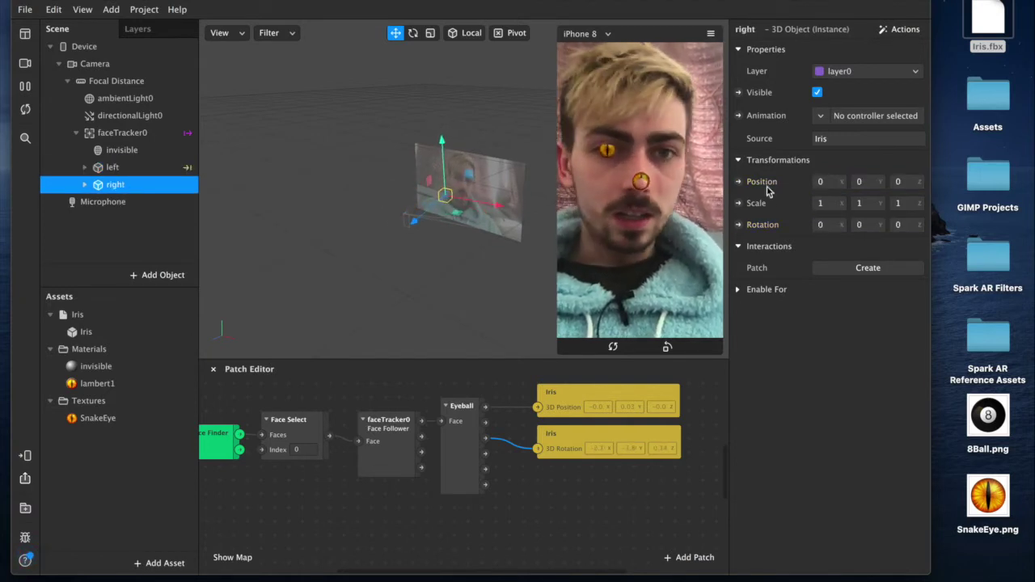
# Create 3D Position and Rotation patches for 'right' and wire the Eyeball's right iris outputs into them.
pyautogui.click(738, 224)
pyautogui.click(739, 181)
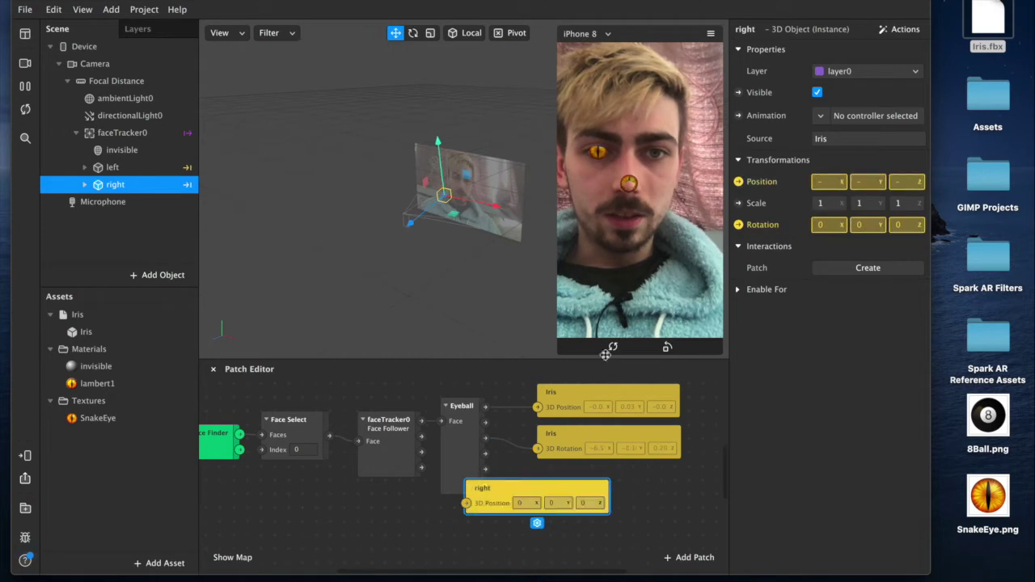
pyautogui.scroll(-1, 578, 387)
pyautogui.moveTo(518, 478); pyautogui.dragTo(619, 535)
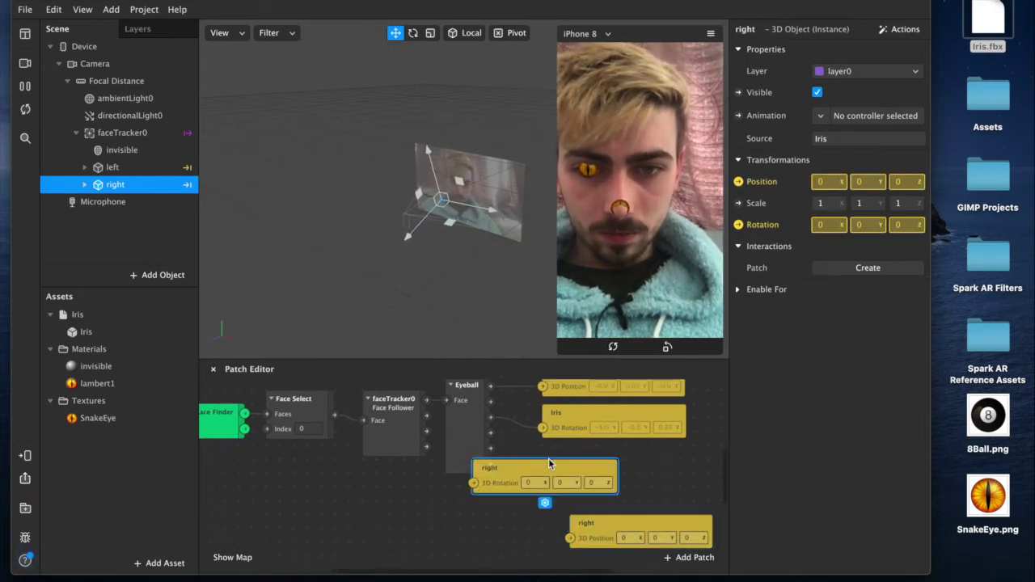
pyautogui.moveTo(560, 474); pyautogui.dragTo(633, 475)
pyautogui.moveTo(490, 463); pyautogui.dragTo(579, 452)
pyautogui.moveTo(490, 433); pyautogui.dragTo(556, 496)
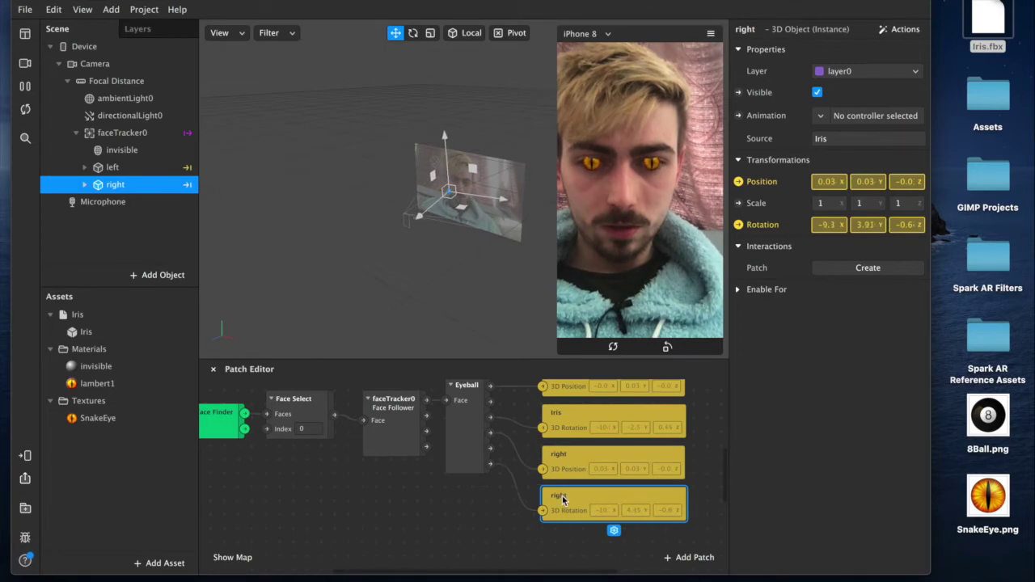
# Enlarge the preview to inspect both tracked irises, then restore its size.
pyautogui.click(559, 352)
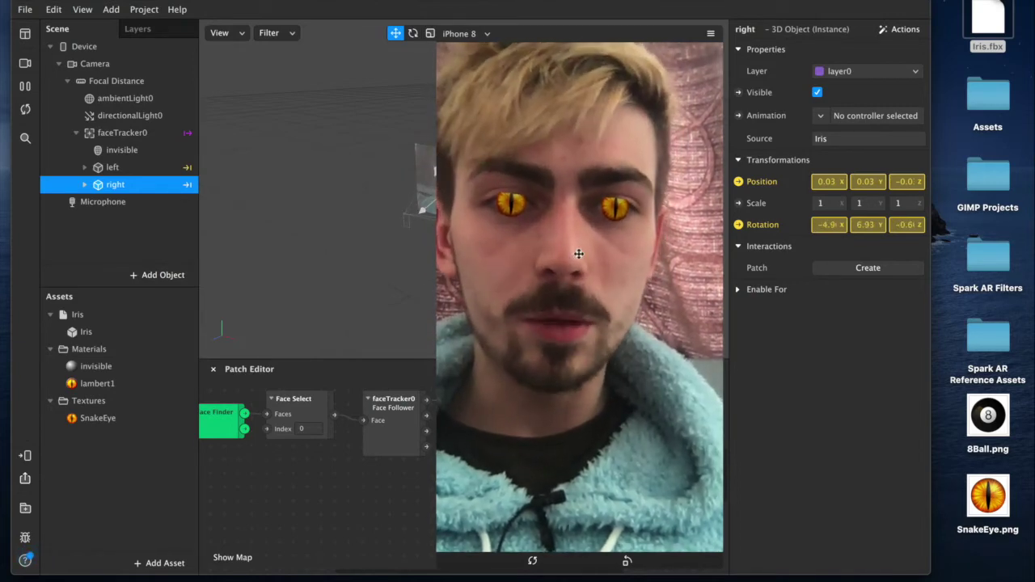
pyautogui.click(475, 532)
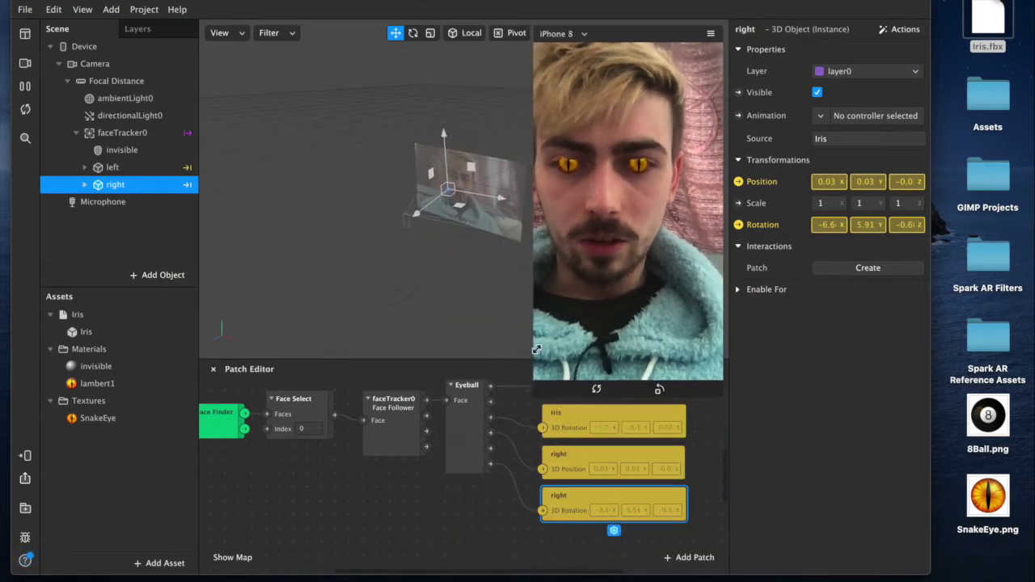
pyautogui.scroll(5, 383, 539)
pyautogui.hscroll(-4, 383, 539)
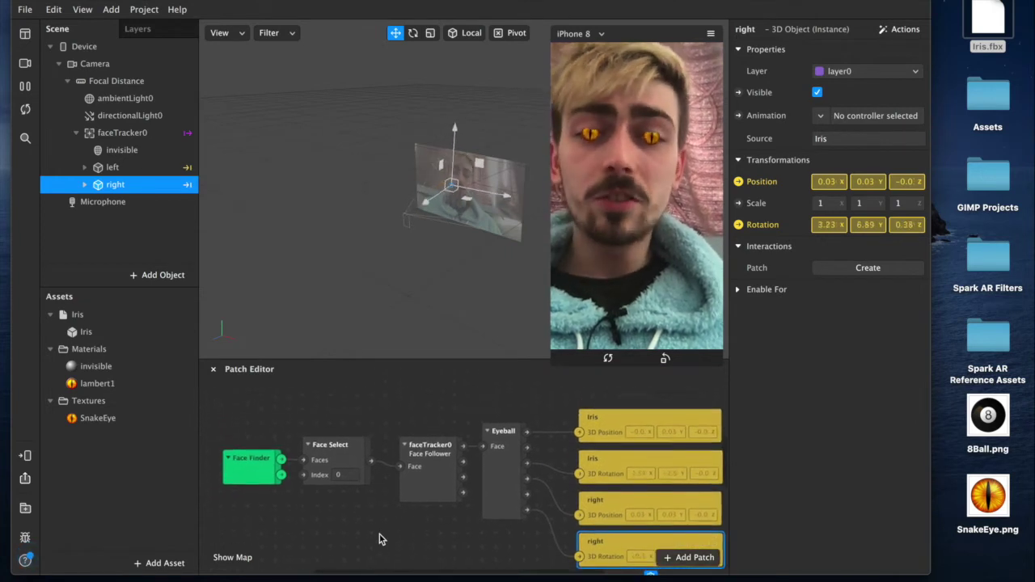
# Scale both left and right irises to 0.77 in X and Y and check them enlarged.
pyautogui.keyDown('shift'); pyautogui.click(113, 169); pyautogui.keyUp('shift')
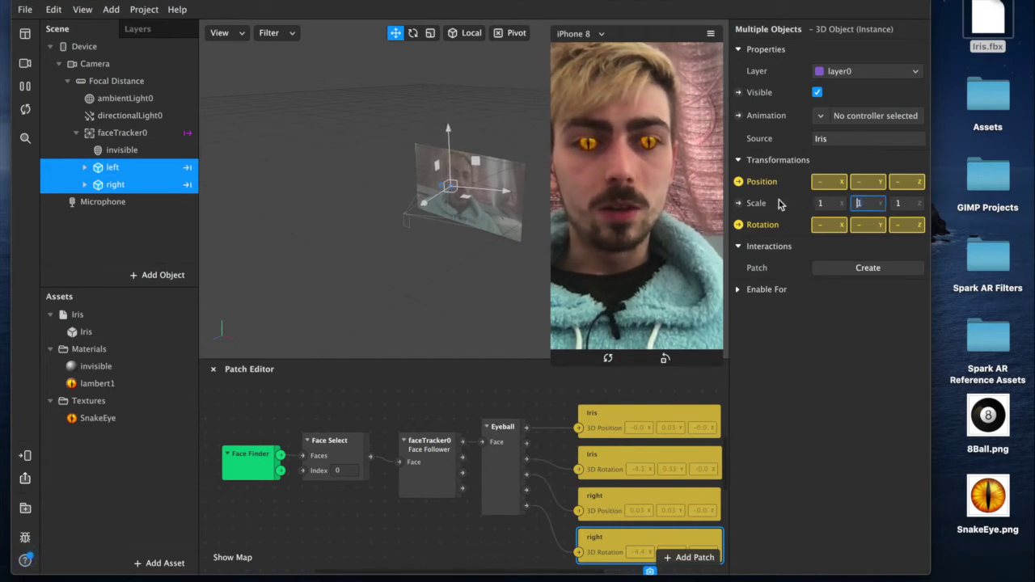
pyautogui.click(829, 203)
pyautogui.write('0.77')
pyautogui.press('Return')
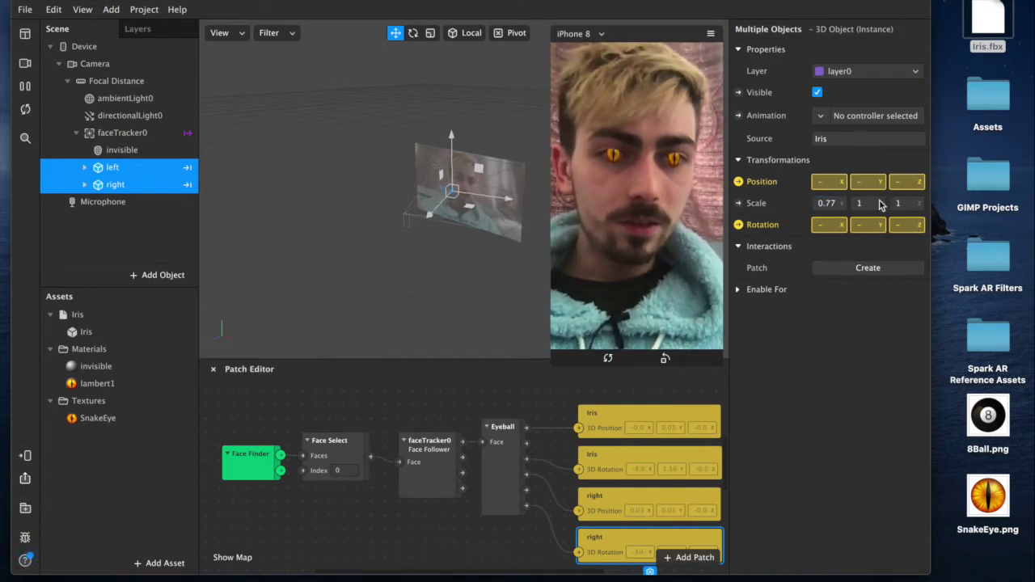
pyautogui.click(880, 203)
pyautogui.write('0.77')
pyautogui.press('Return')
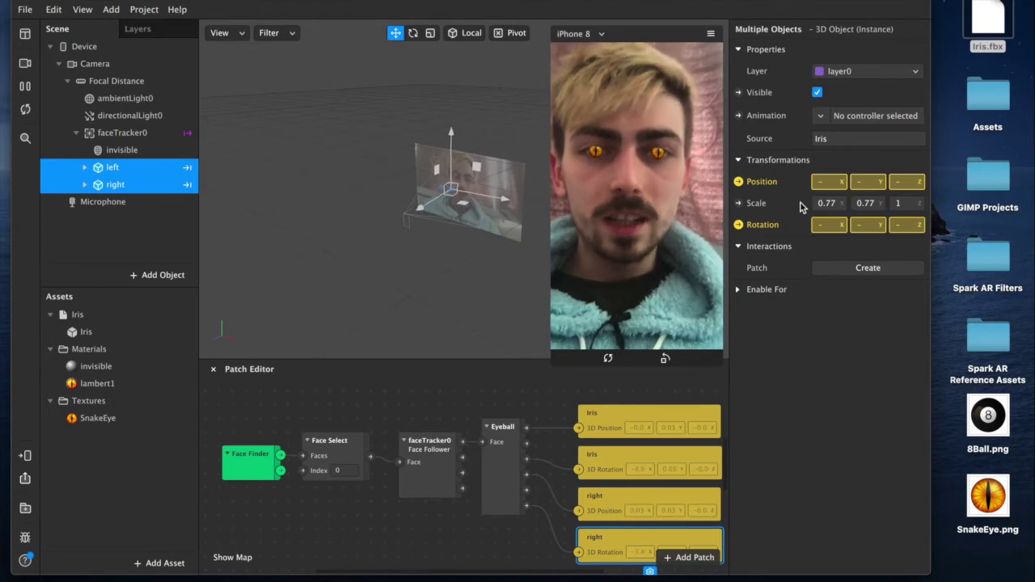
pyautogui.moveTo(547, 370); pyautogui.dragTo(297, 543)
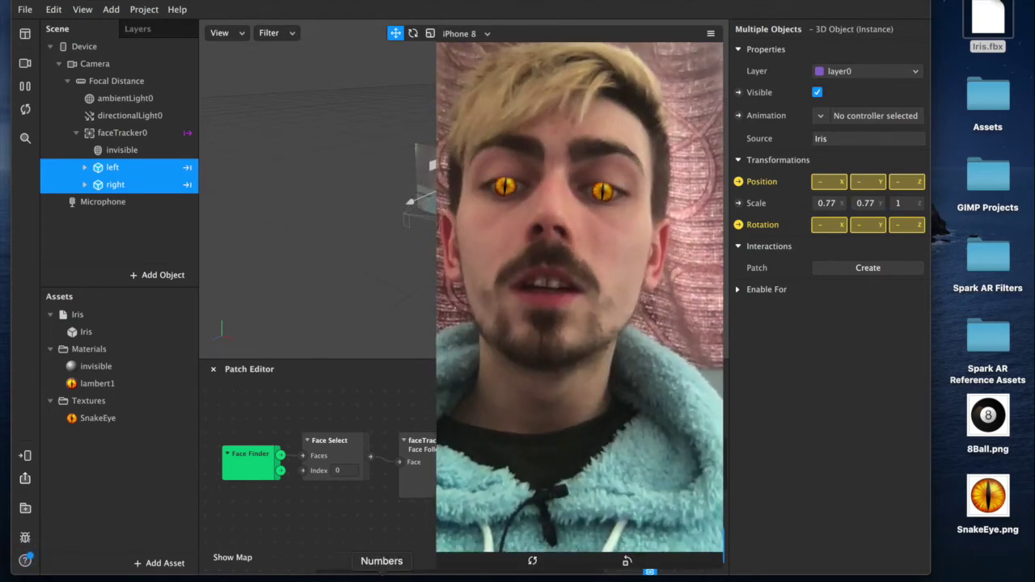
pyautogui.moveTo(439, 572); pyautogui.dragTo(552, 364)
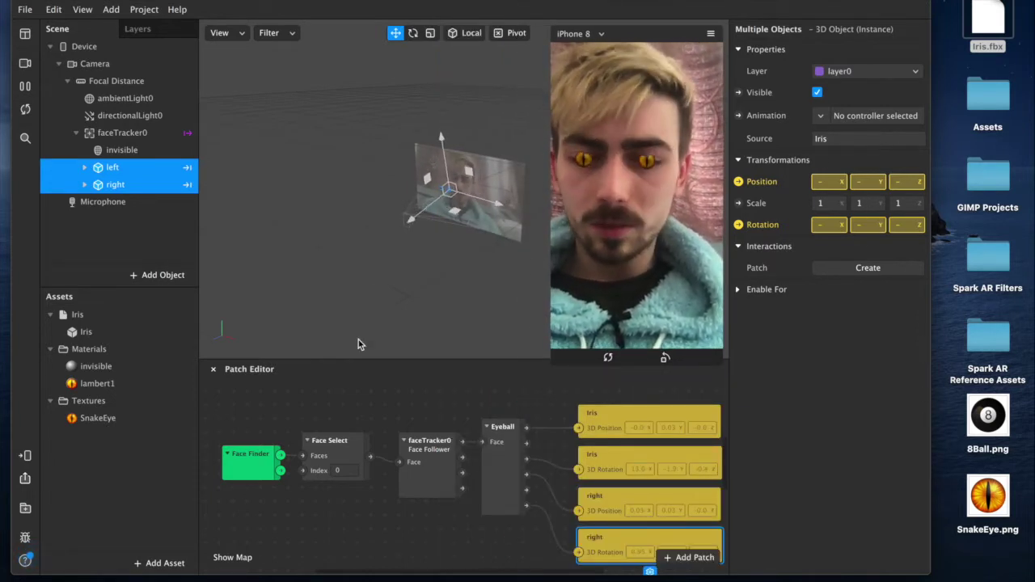
# Add a Screen Tap patch to the patch graph.
pyautogui.scroll(-5, 375, 462)
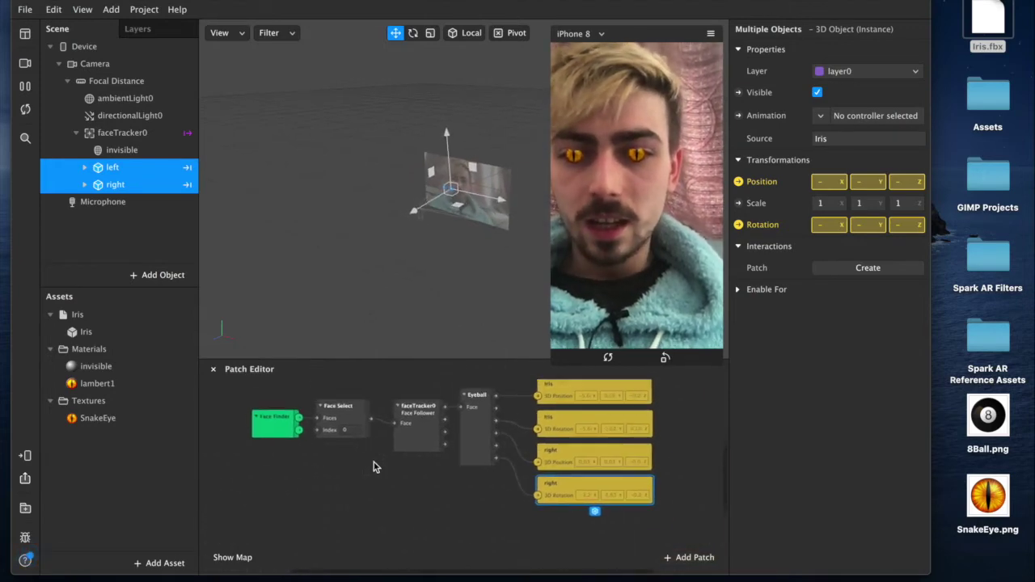
pyautogui.hscroll(-5, 375, 466)
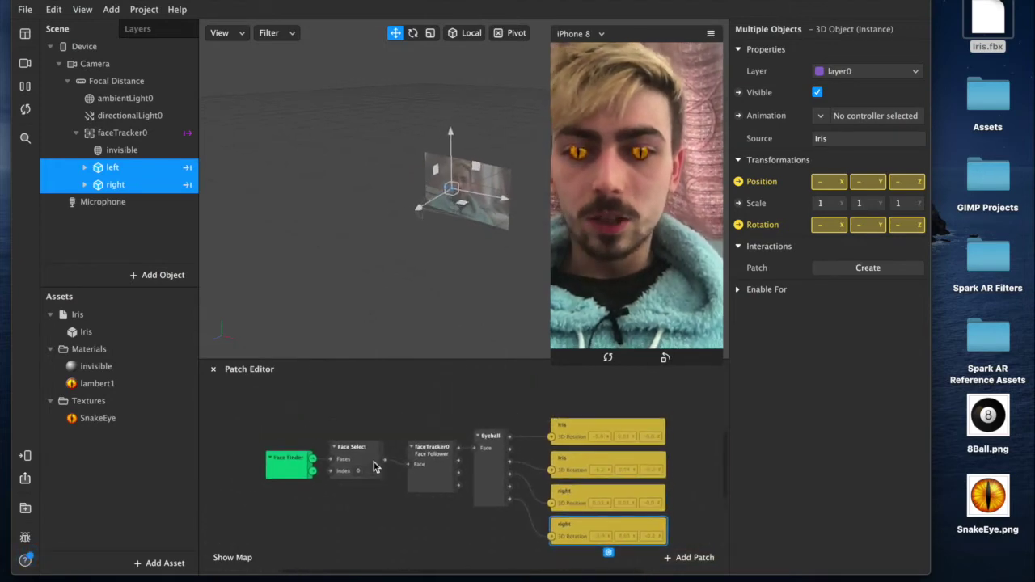
pyautogui.rightClick(258, 516)
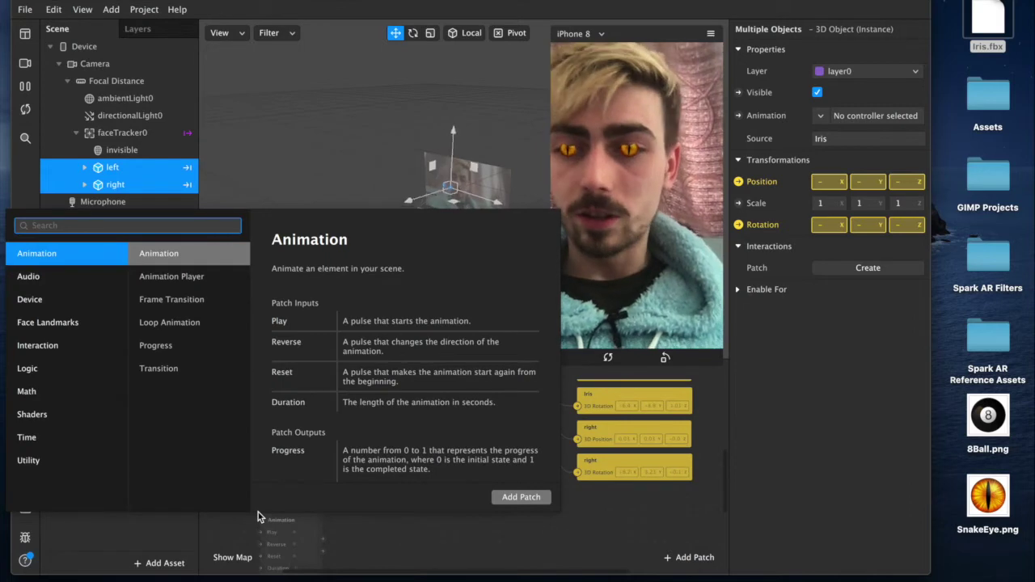
pyautogui.write('screen')
pyautogui.press('Down')
pyautogui.press('Return')
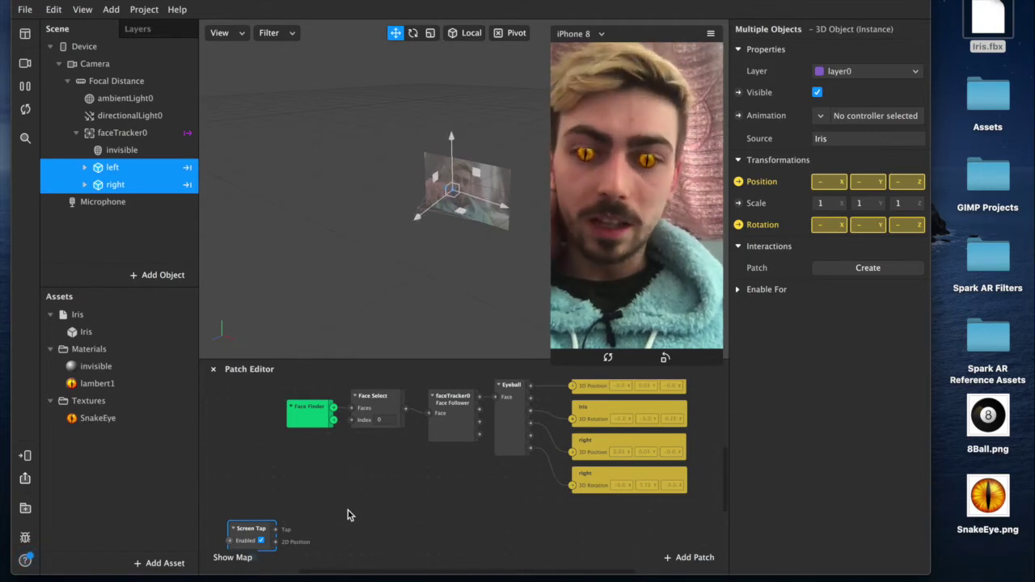
# Add a Switch patch wired from Screen Tap's Tap output and place it beside Screen Tap.
pyautogui.scroll(1, 348, 511)
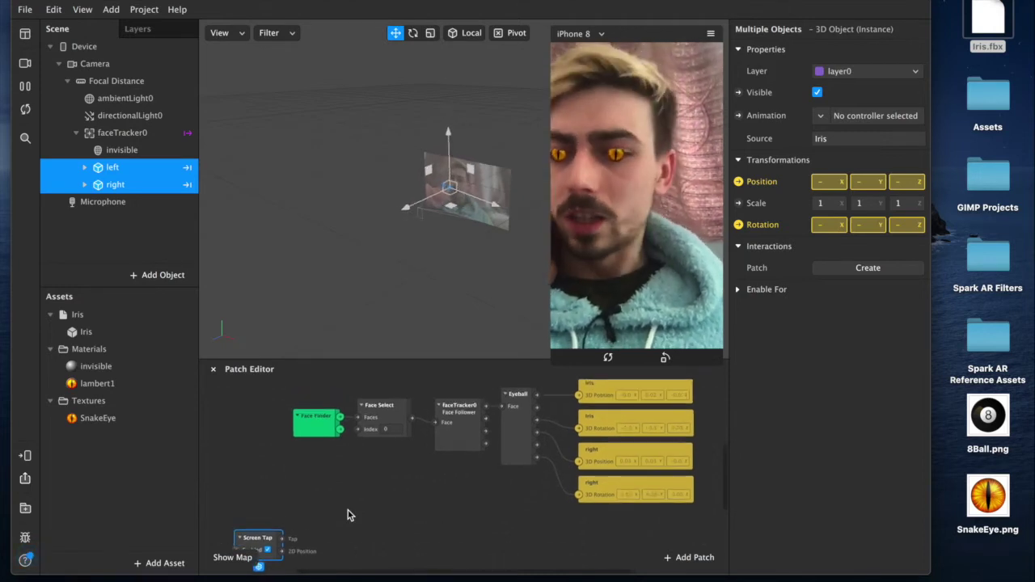
pyautogui.scroll(-4, 350, 513)
pyautogui.moveTo(287, 503); pyautogui.dragTo(329, 508)
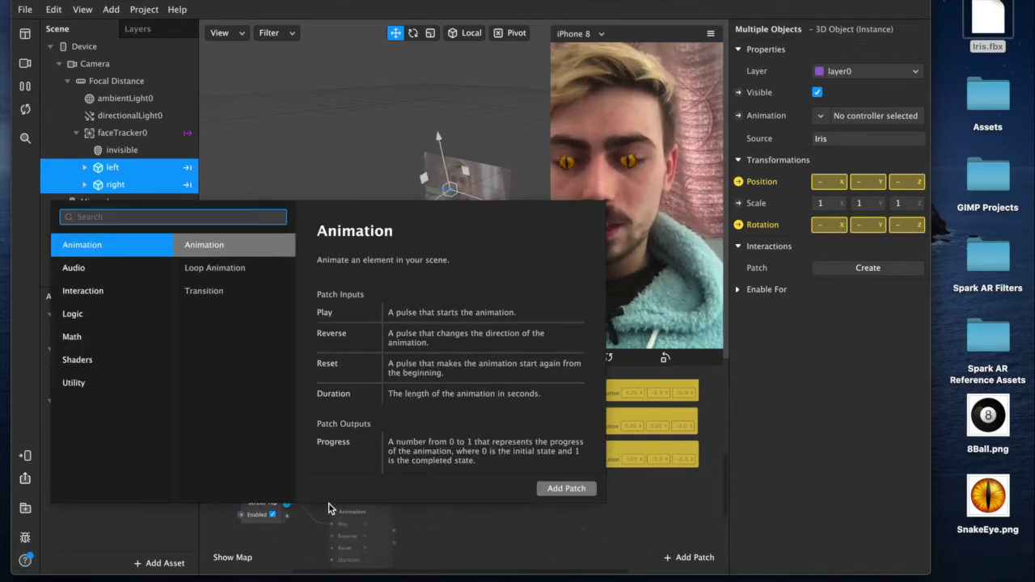
pyautogui.write('switch')
pyautogui.press('Return')
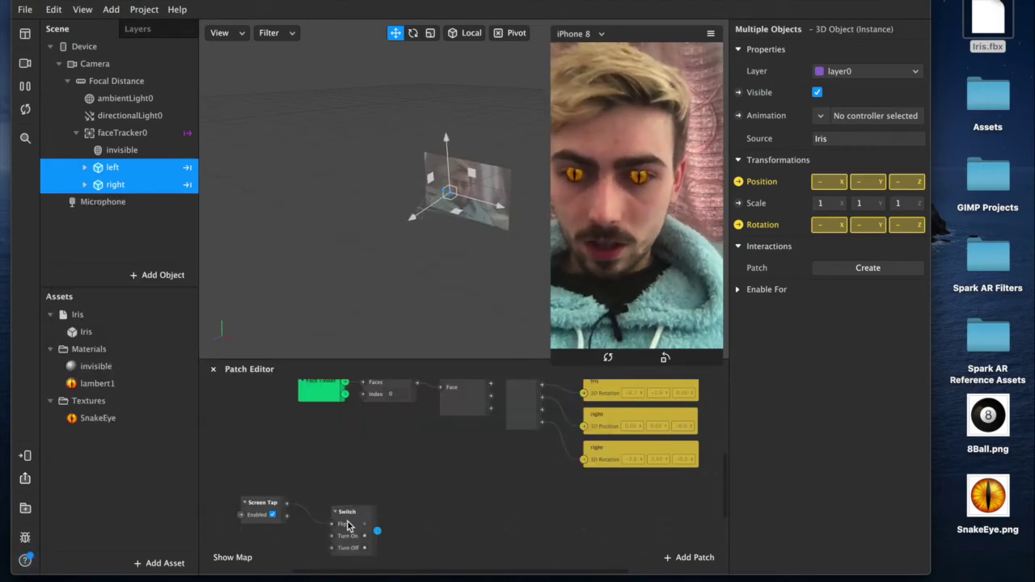
pyautogui.moveTo(347, 529); pyautogui.dragTo(322, 509)
pyautogui.doubleClick(438, 457)
pyautogui.write('switch')
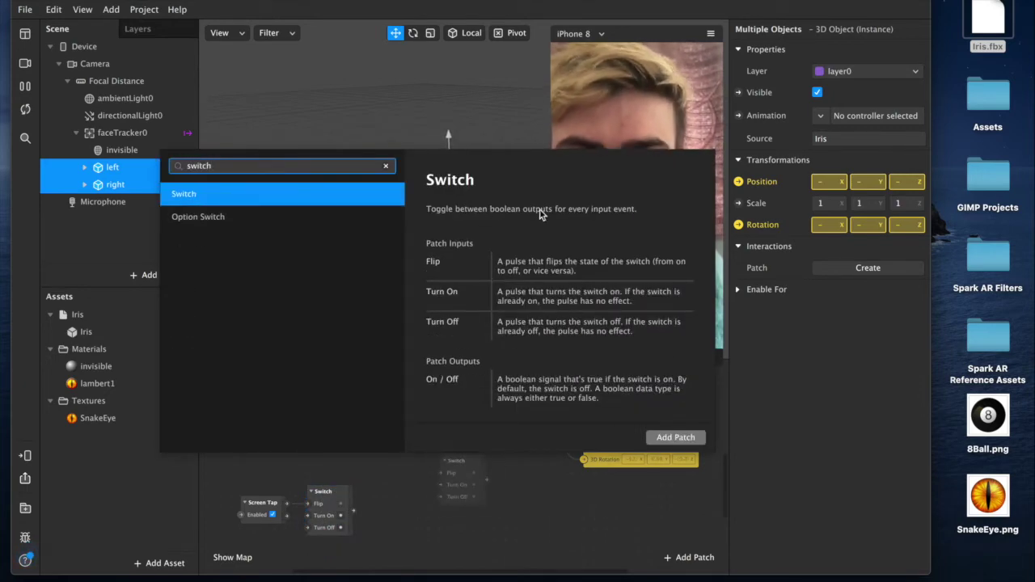
pyautogui.press('Escape')
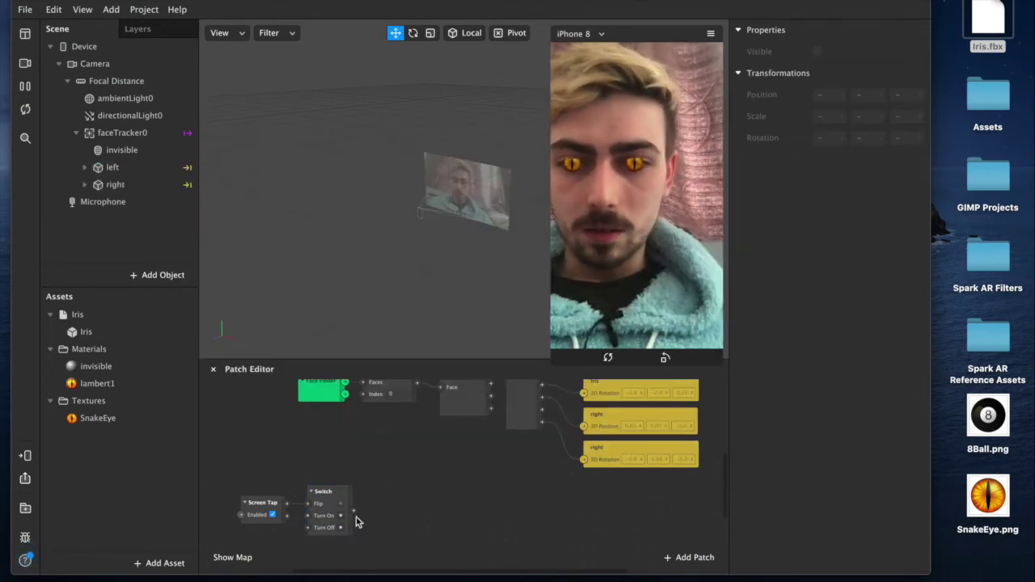
pyautogui.click(356, 516)
# Add a Pulse patch wired from the Switch's output and place it beside the Switch.
pyautogui.moveTo(400, 511); pyautogui.dragTo(403, 510)
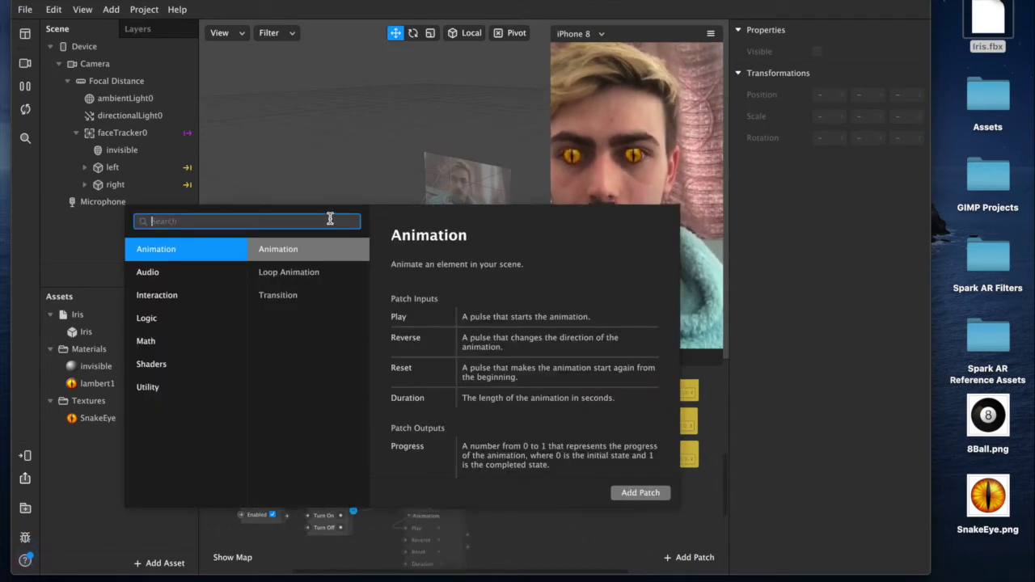
pyautogui.write('p')
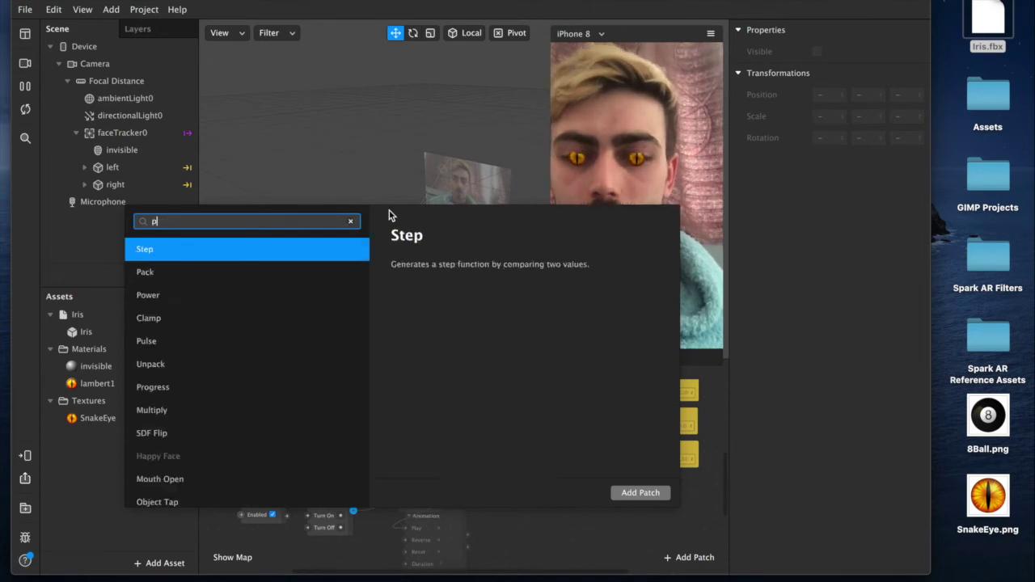
pyautogui.write('ulse')
pyautogui.press('Return')
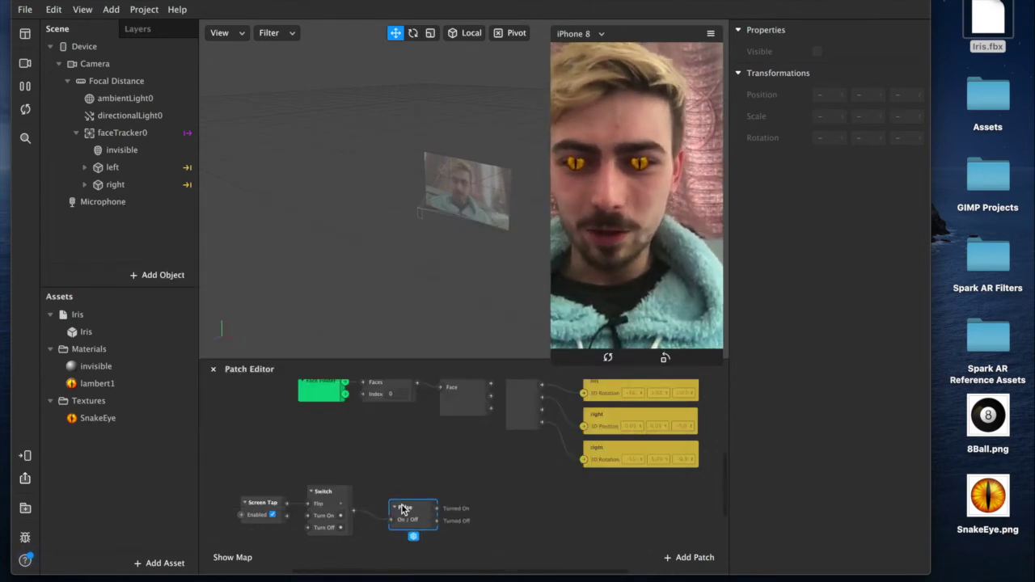
pyautogui.moveTo(403, 509); pyautogui.dragTo(386, 505)
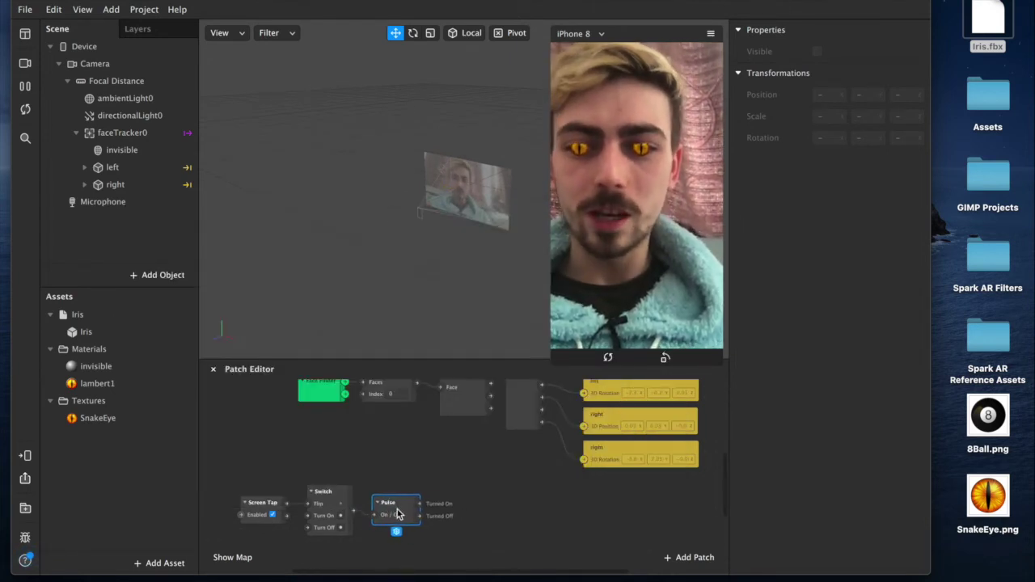
# Add an Animation patch after the Pulse, edit its Duration, and open the finished Iris Tracking example.
pyautogui.moveTo(422, 506); pyautogui.dragTo(463, 509)
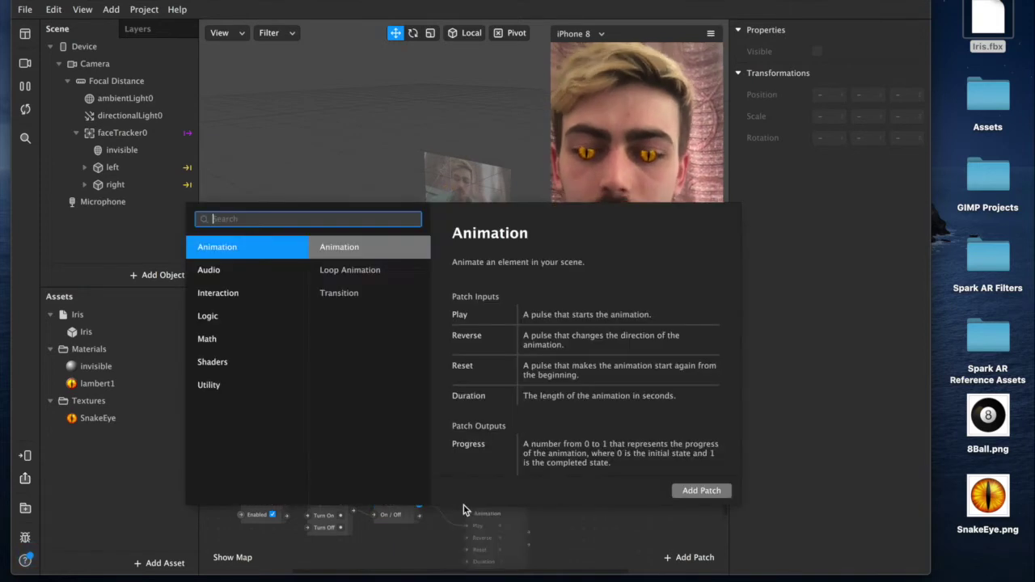
pyautogui.write('animation')
pyautogui.press('Return')
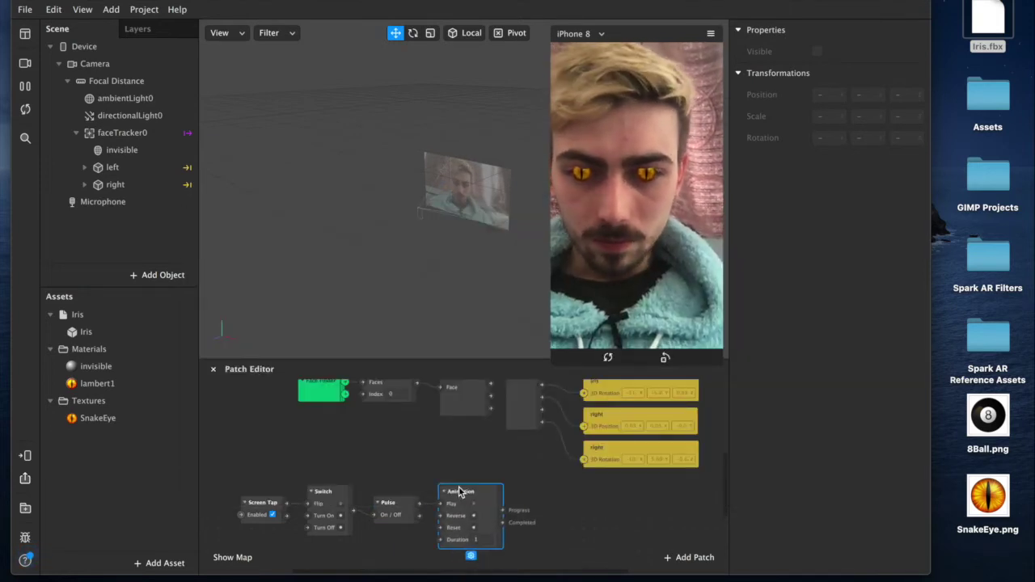
pyautogui.scroll(-1, 462, 478)
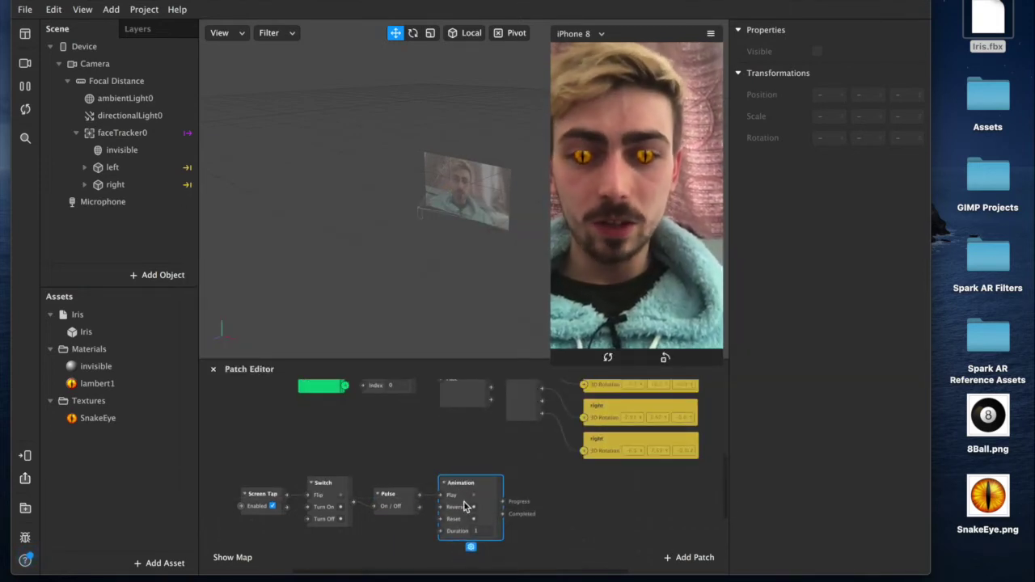
pyautogui.click(480, 531)
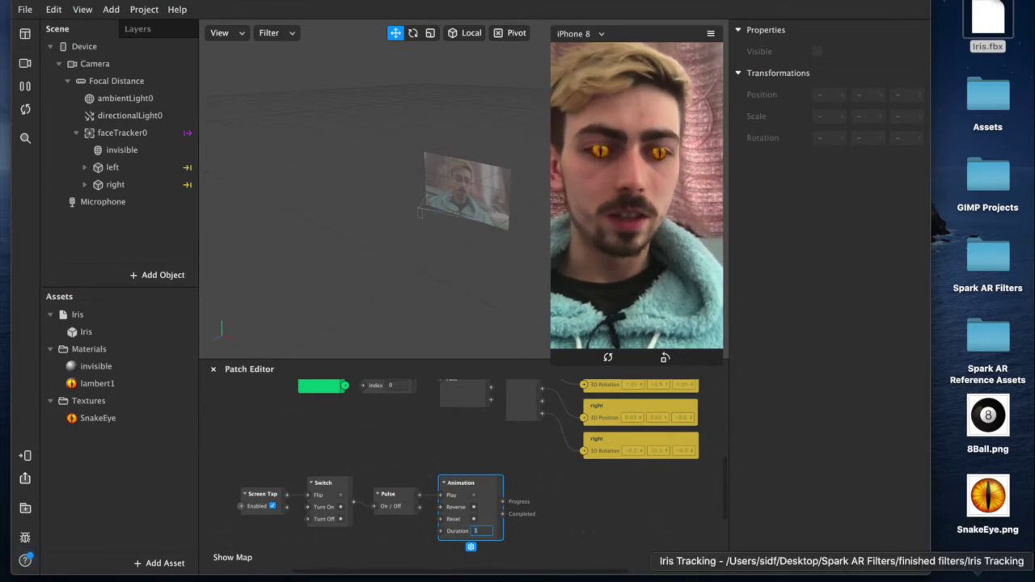
pyautogui.click(919, 566)
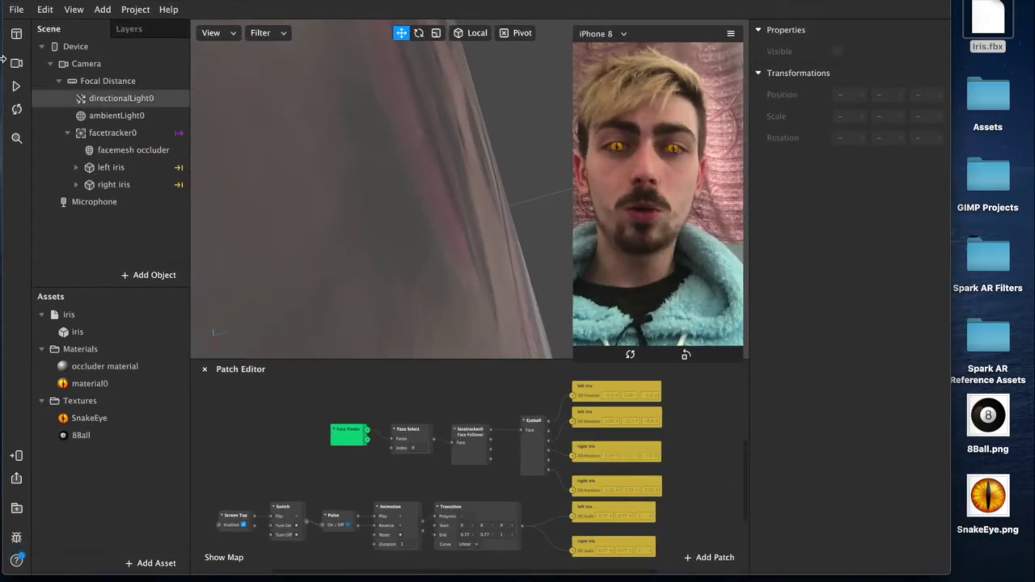
# Start and then stop the example project's preview playback.
pyautogui.click(17, 85)
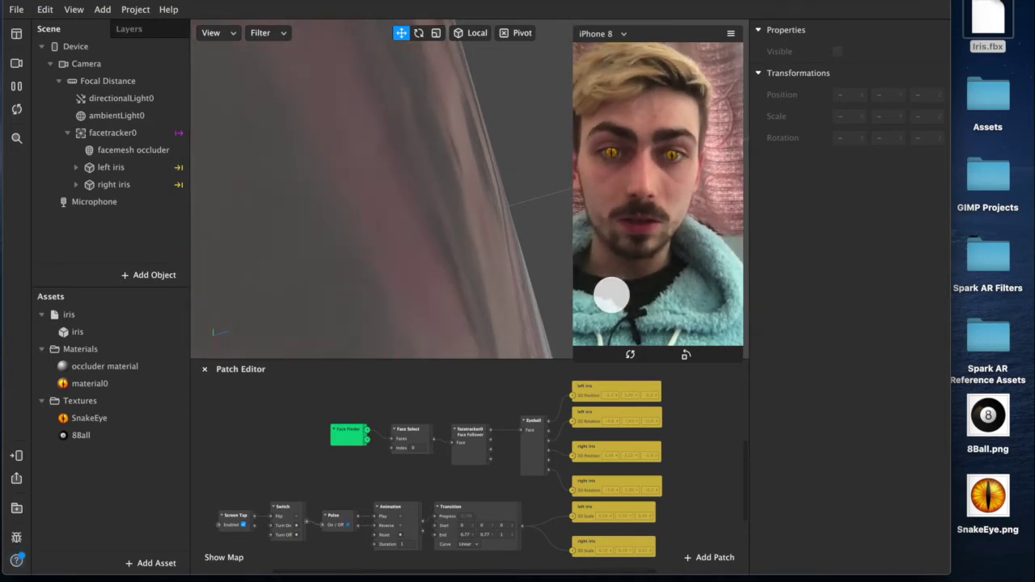
pyautogui.click(17, 86)
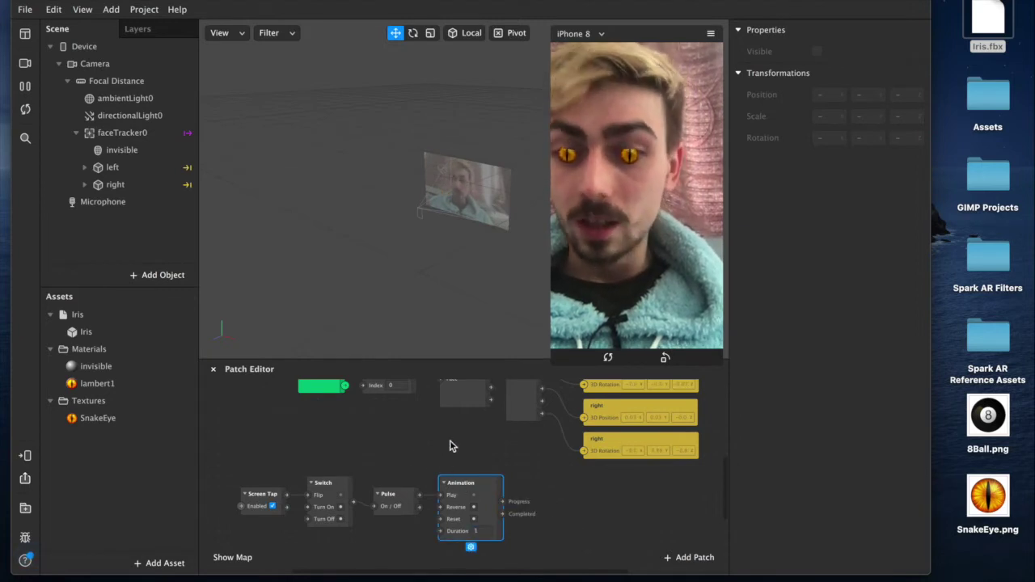
# Inspect the Screen Tap, Switch, Pulse and Animation patches in turn.
pyautogui.click(255, 506)
pyautogui.click(330, 484)
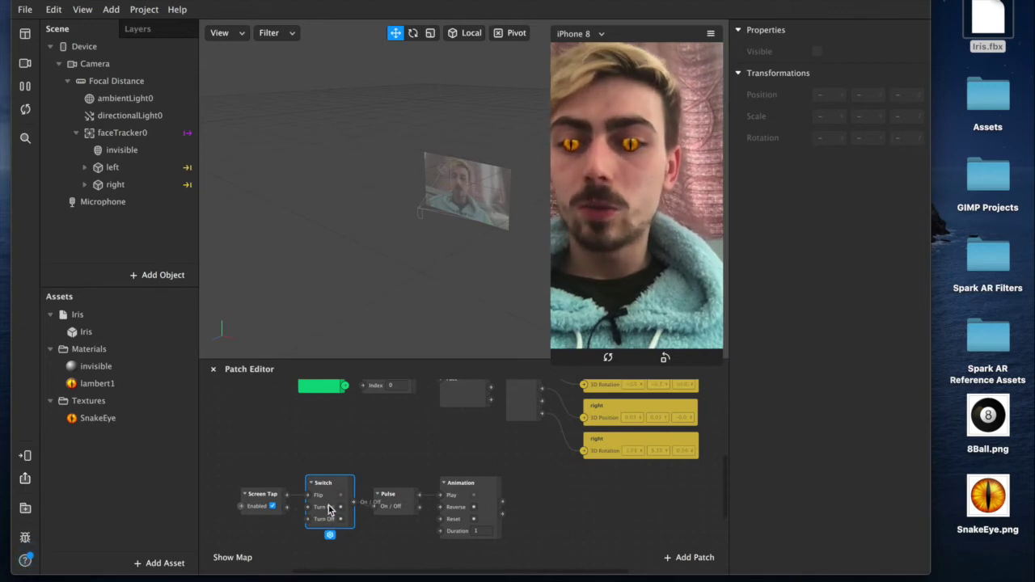
pyautogui.click(389, 492)
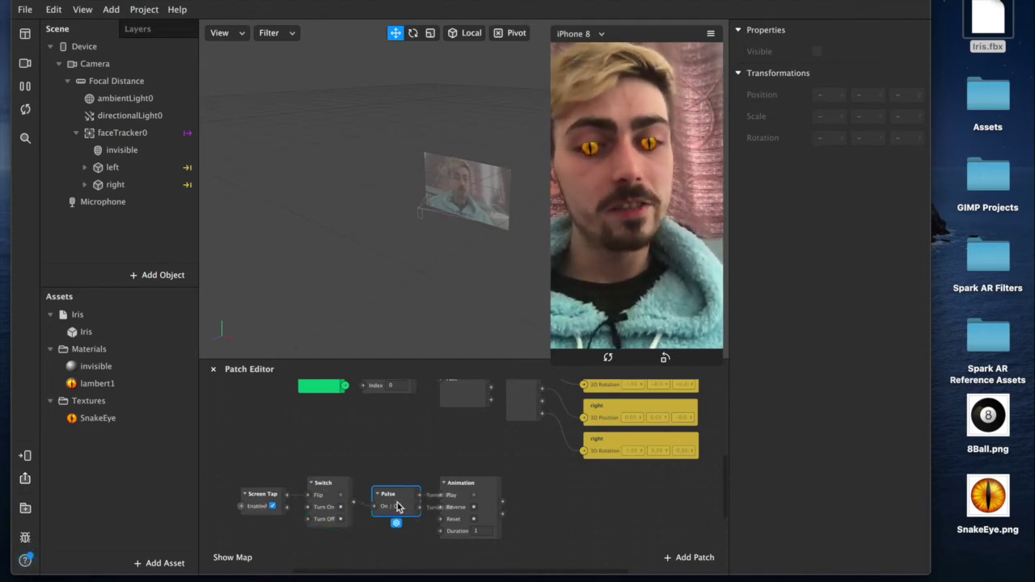
pyautogui.click(460, 490)
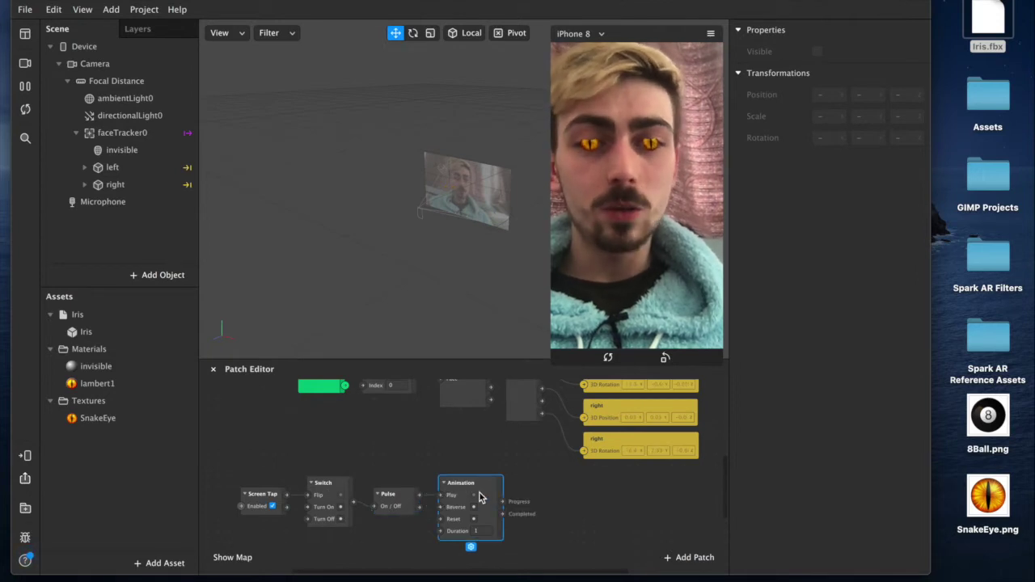
# Add a Transition patch from the Animation's Progress output, leaving Start X at 0.
pyautogui.moveTo(504, 500); pyautogui.dragTo(546, 504)
pyautogui.write('trans')
pyautogui.press('Return')
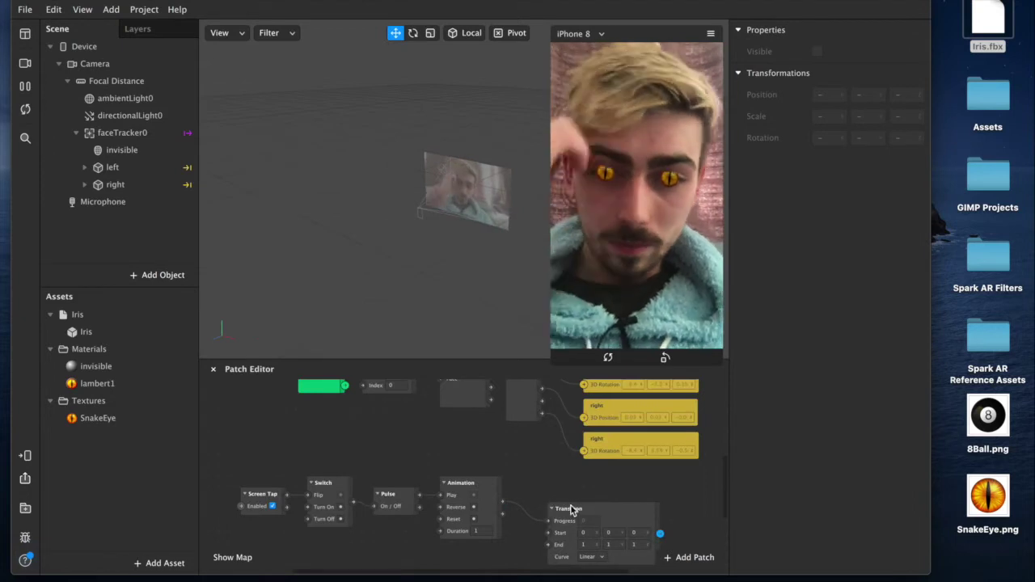
pyautogui.moveTo(552, 483); pyautogui.dragTo(555, 488)
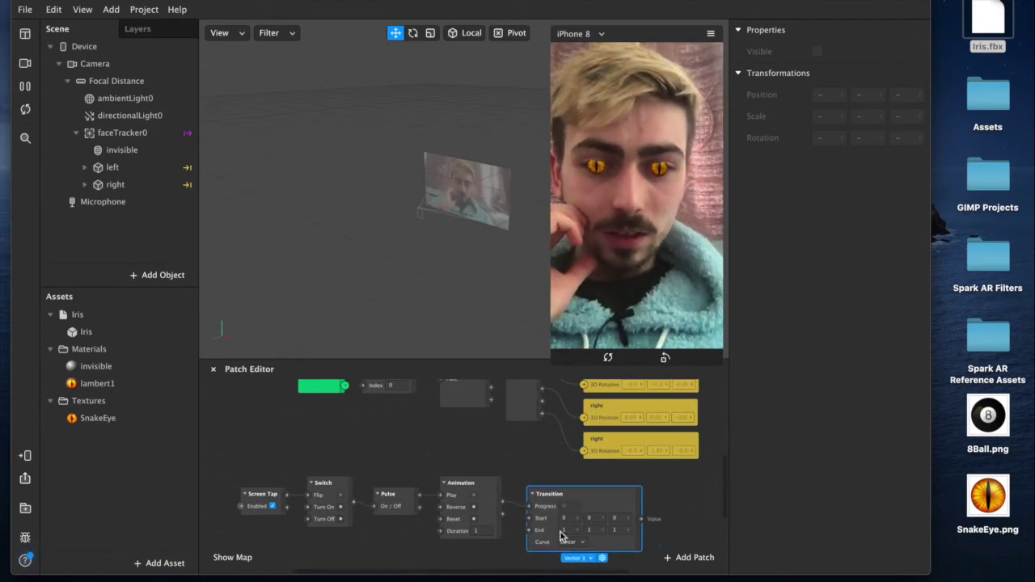
pyautogui.click(566, 516)
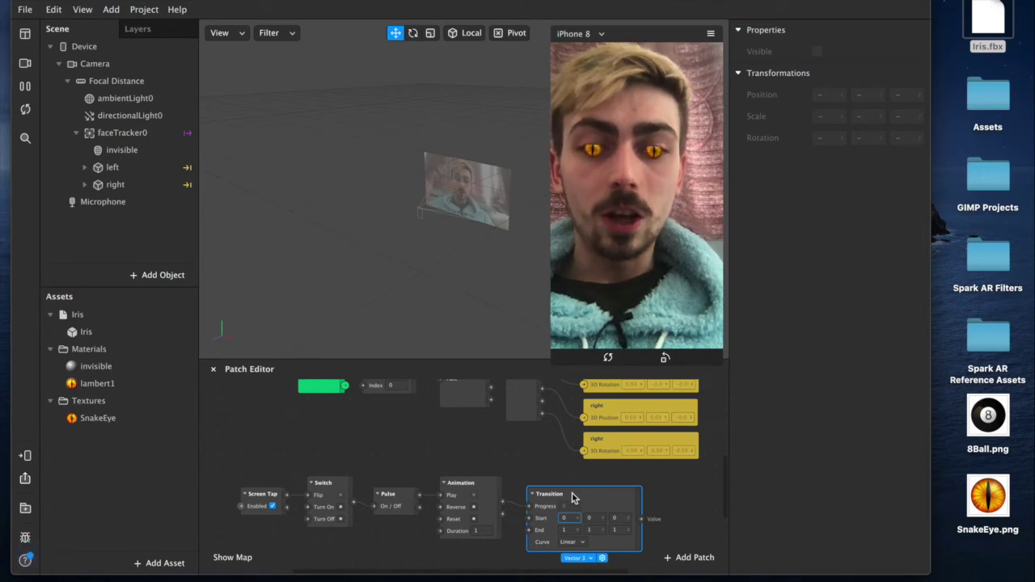
pyautogui.click(553, 499)
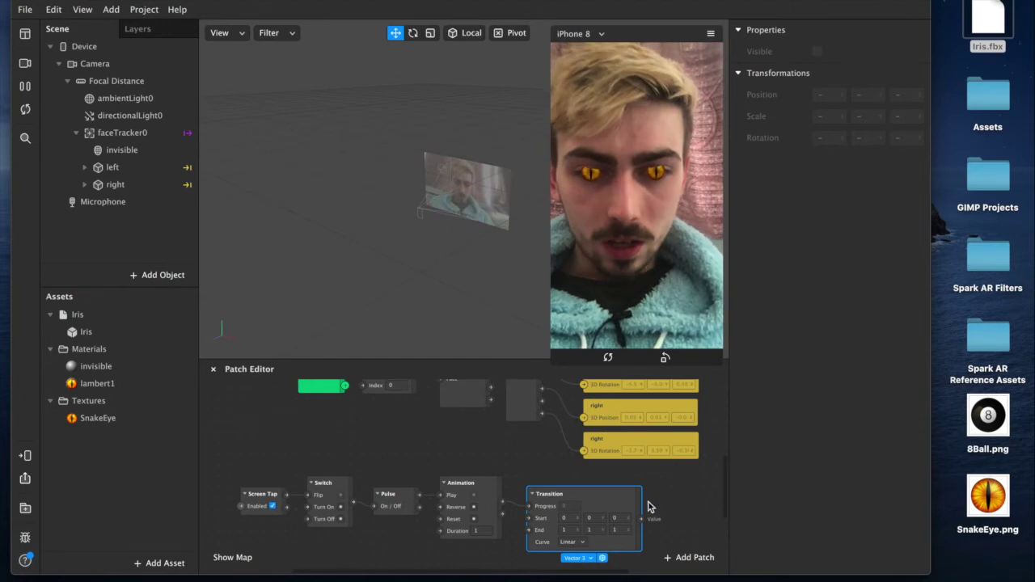
# Select the left and right eye objects and create 3D Scale patches for both.
pyautogui.hscroll(3, 647, 504)
pyautogui.scroll(-2, 647, 503)
pyautogui.click(613, 483)
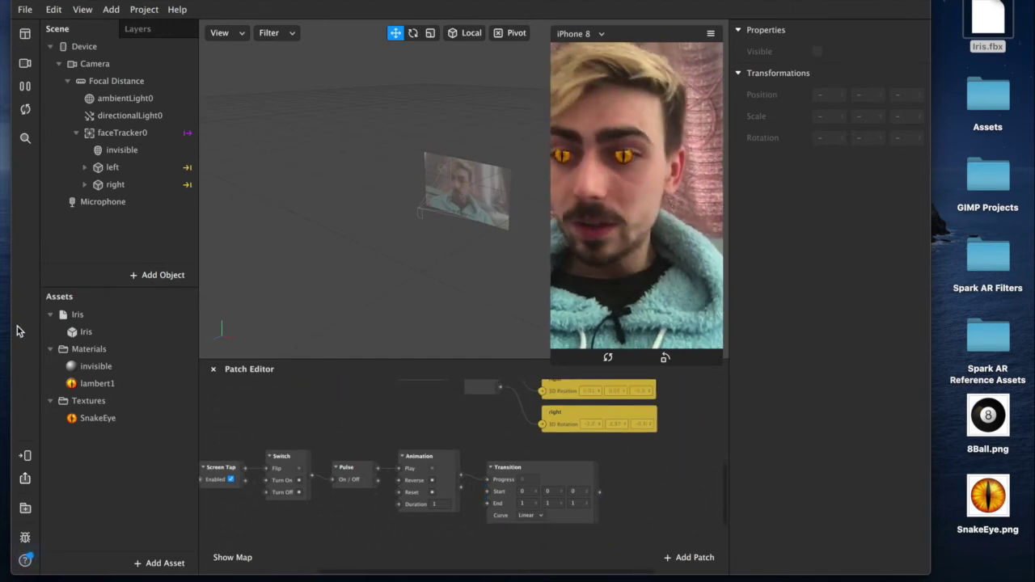
pyautogui.click(114, 169)
pyautogui.keyDown('shift'); pyautogui.click(119, 185); pyautogui.keyUp('shift')
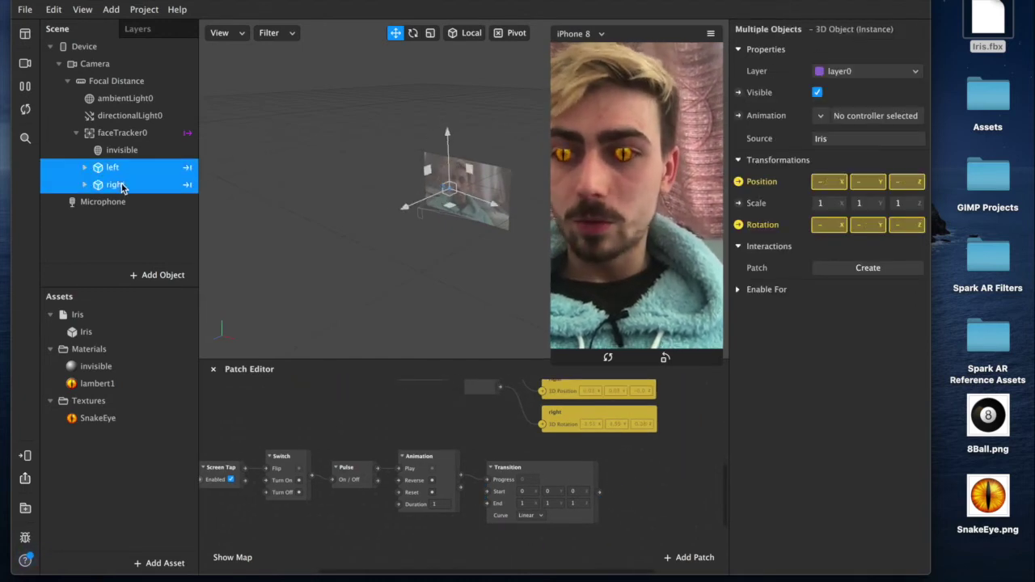
pyautogui.click(738, 204)
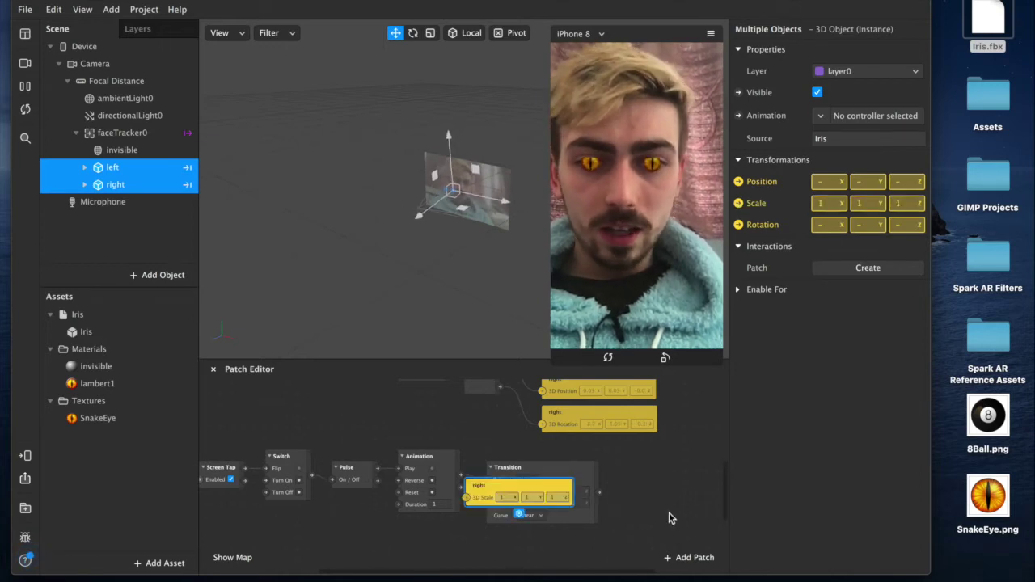
# Arrange the two 3D Scale patches and wire the Transition output into them.
pyautogui.moveTo(523, 504); pyautogui.dragTo(687, 505)
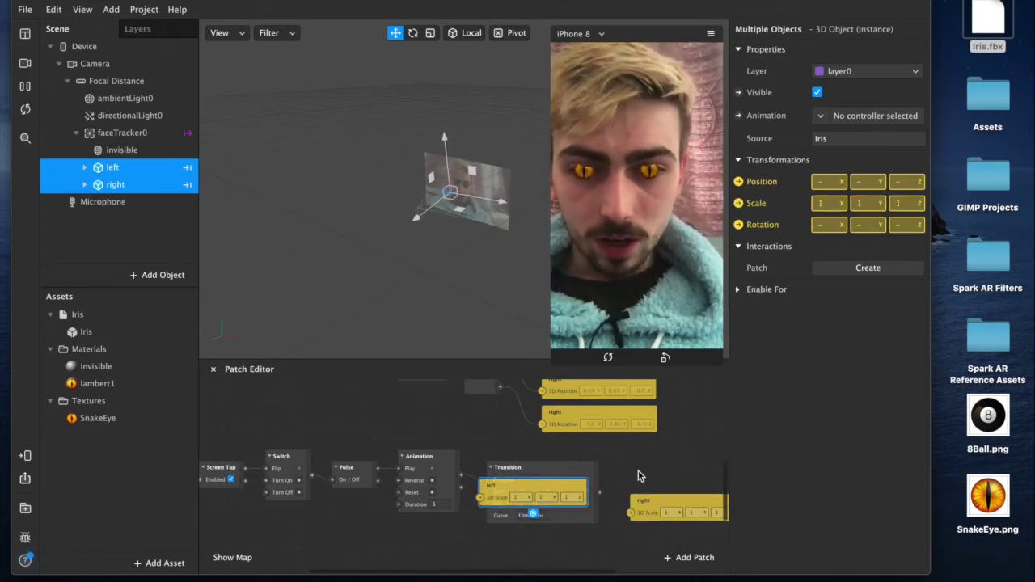
pyautogui.moveTo(475, 498); pyautogui.dragTo(630, 485)
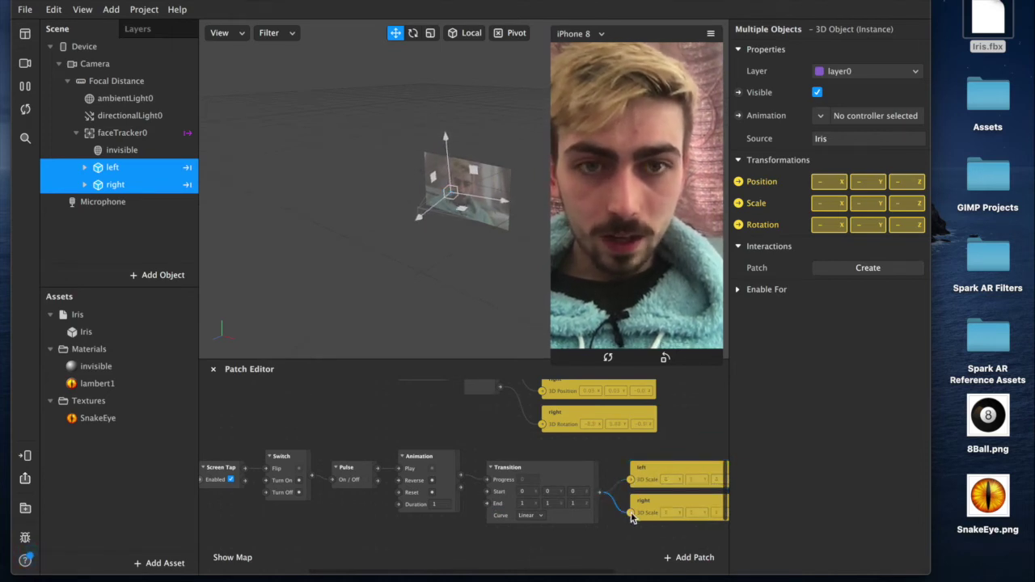
pyautogui.moveTo(632, 519); pyautogui.dragTo(631, 513)
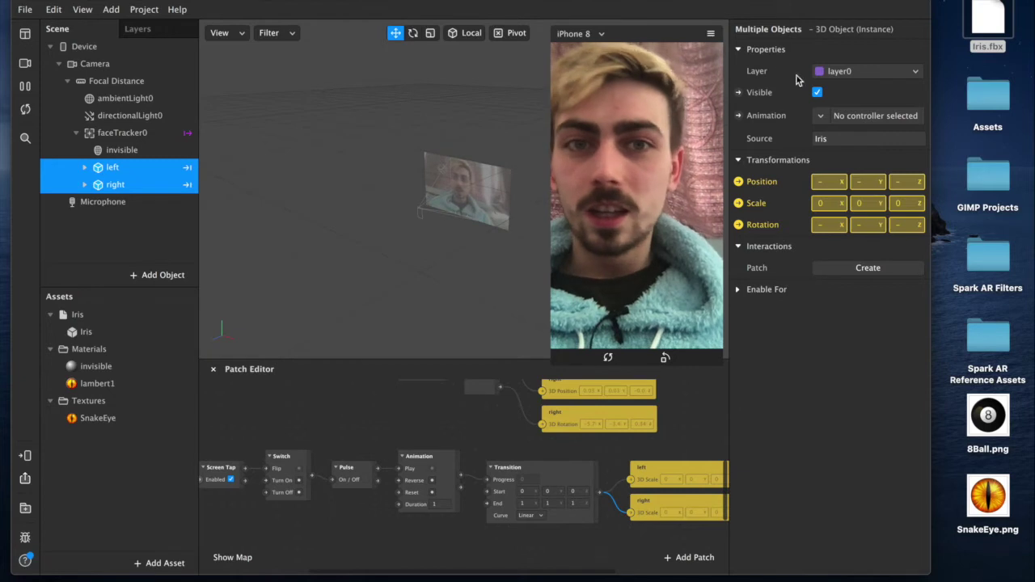
# Enable Simulate Touch in the preview menu, then enlarge and shrink the preview.
pyautogui.click(711, 35)
pyautogui.click(746, 60)
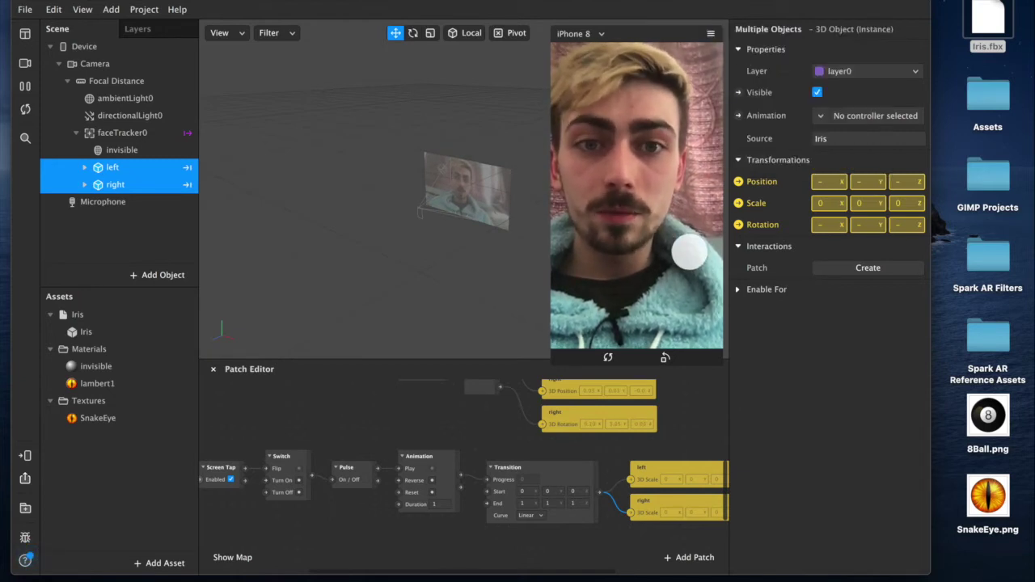
pyautogui.click(557, 361)
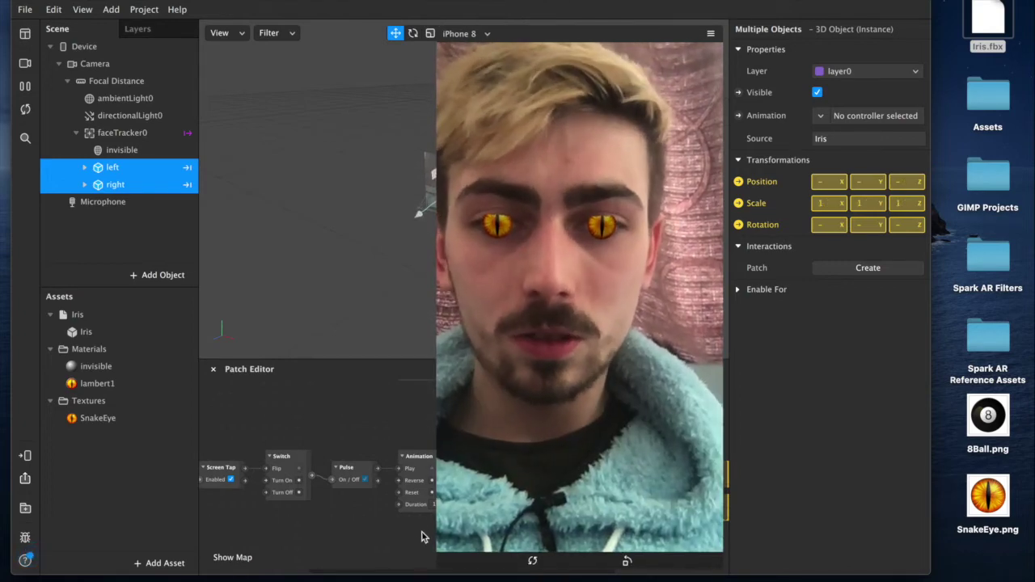
pyautogui.click(436, 562)
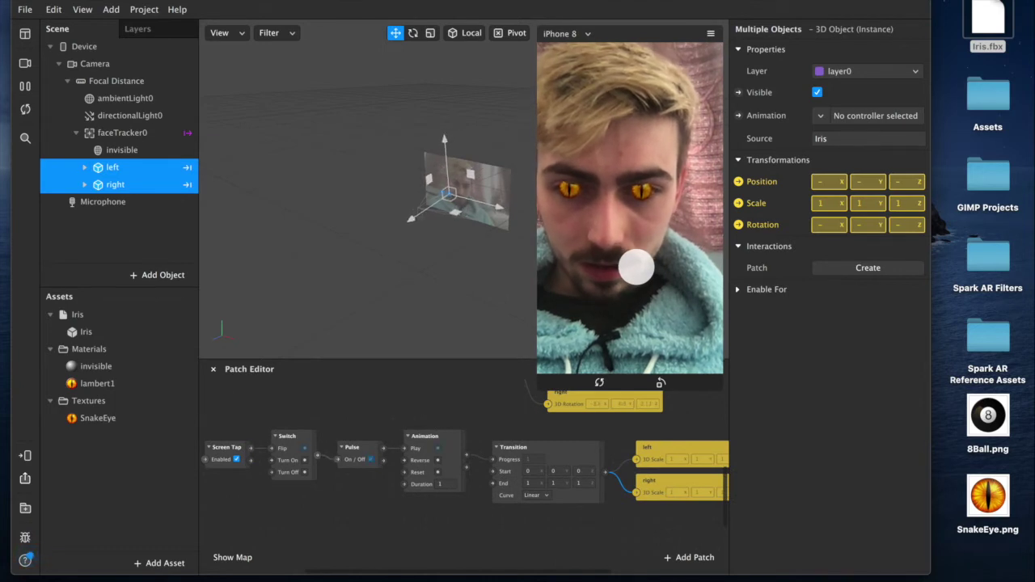
pyautogui.hscroll(-2, 462, 388)
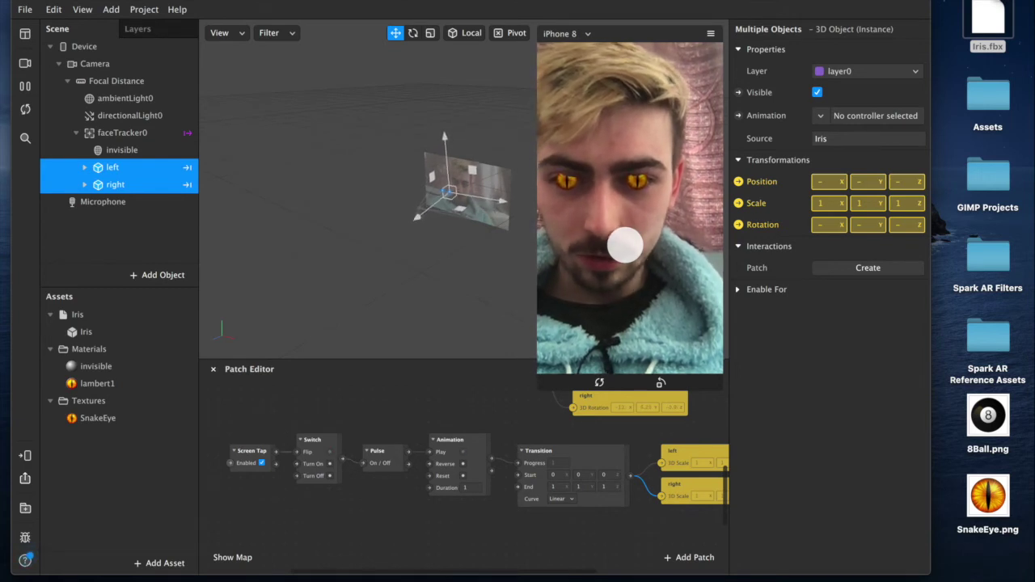
# Connect Pulse to the Animation's Play input and tap the preview repeatedly to test.
pyautogui.click(433, 465)
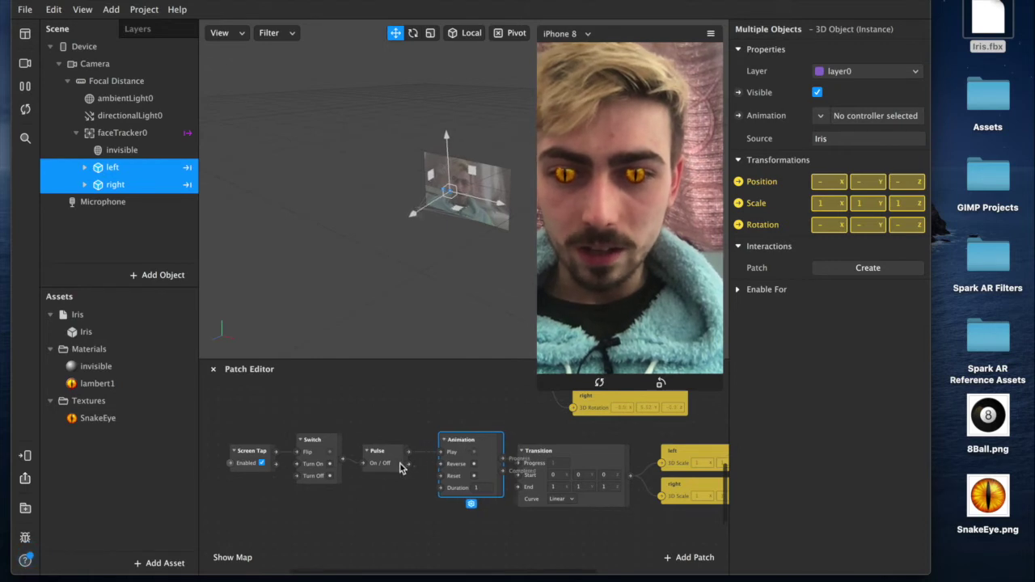
pyautogui.moveTo(409, 465); pyautogui.dragTo(441, 464)
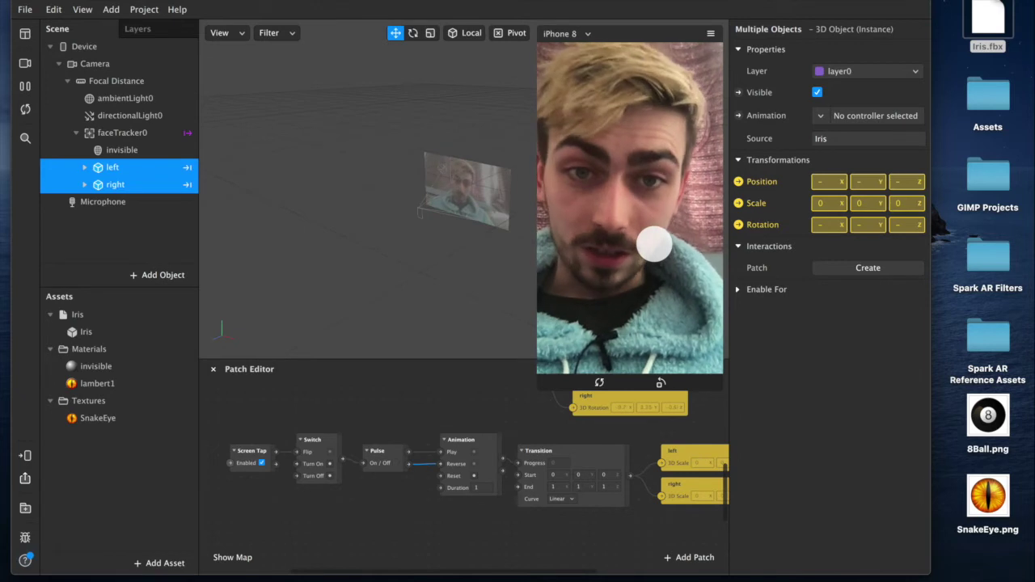
pyautogui.click(653, 244)
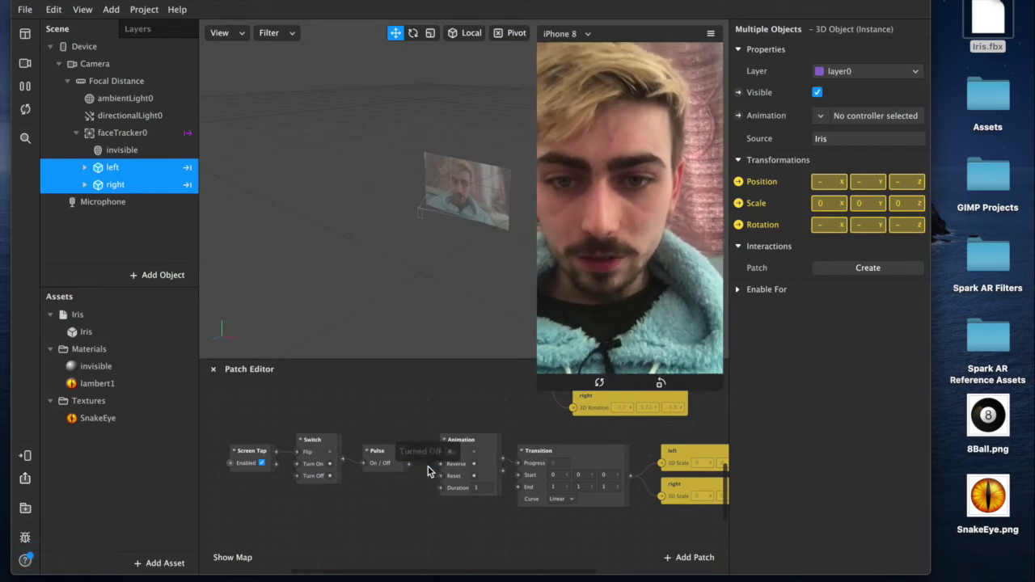
pyautogui.click(650, 286)
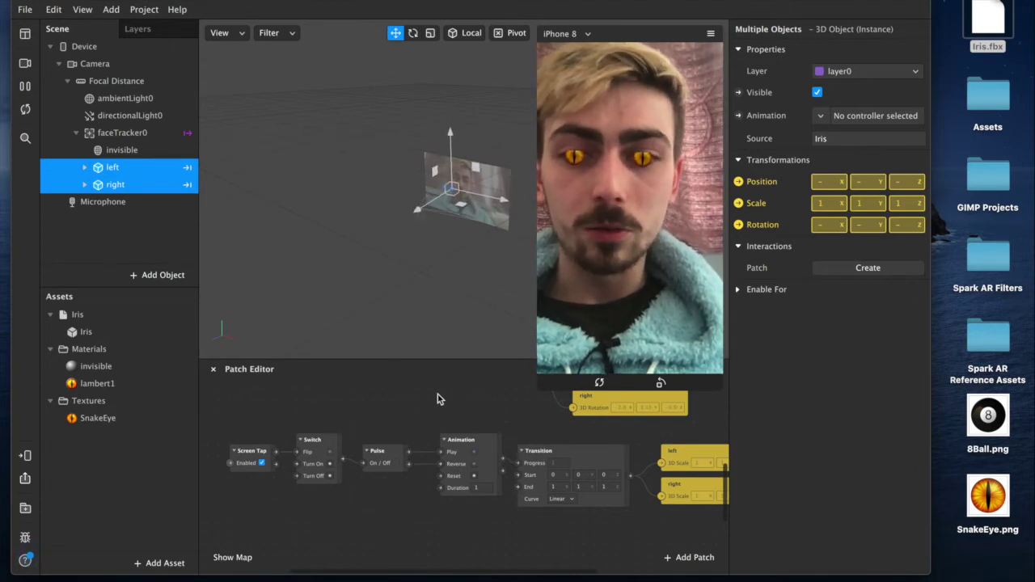
pyautogui.moveTo(406, 474)
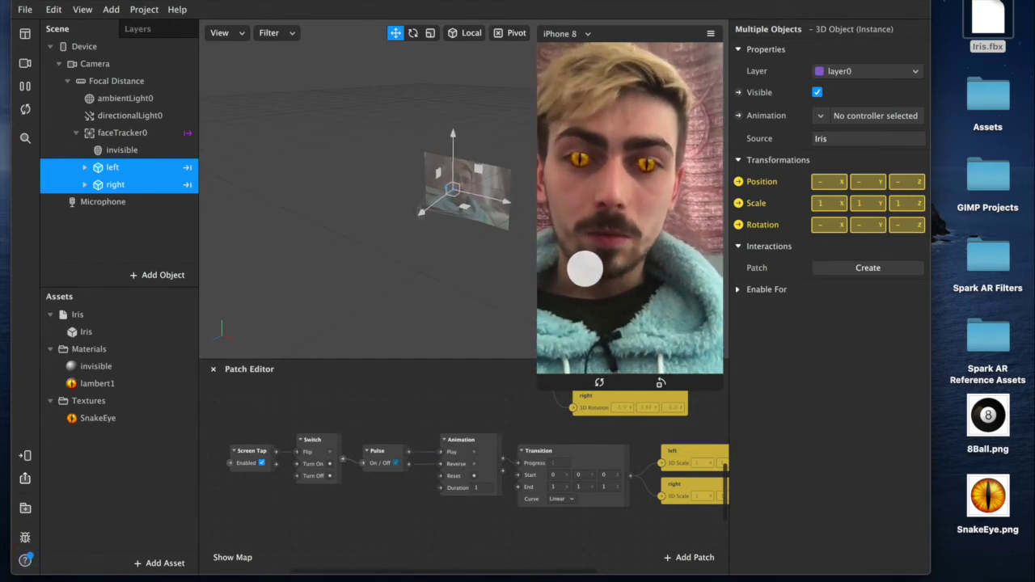
pyautogui.click(584, 268)
# Tap the preview to regrow the eyes and select the Transition patch.
pyautogui.click(580, 285)
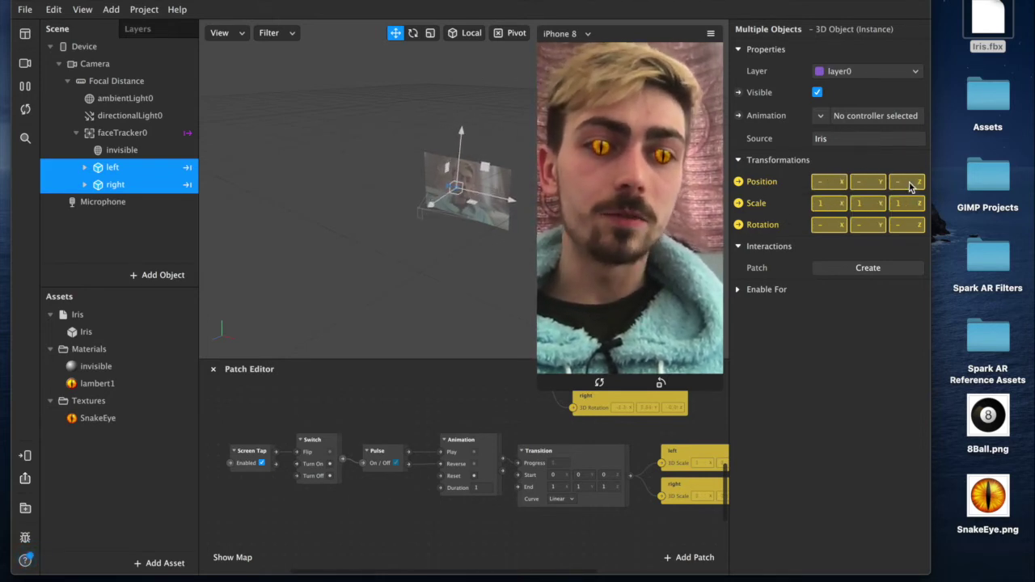
pyautogui.click(573, 462)
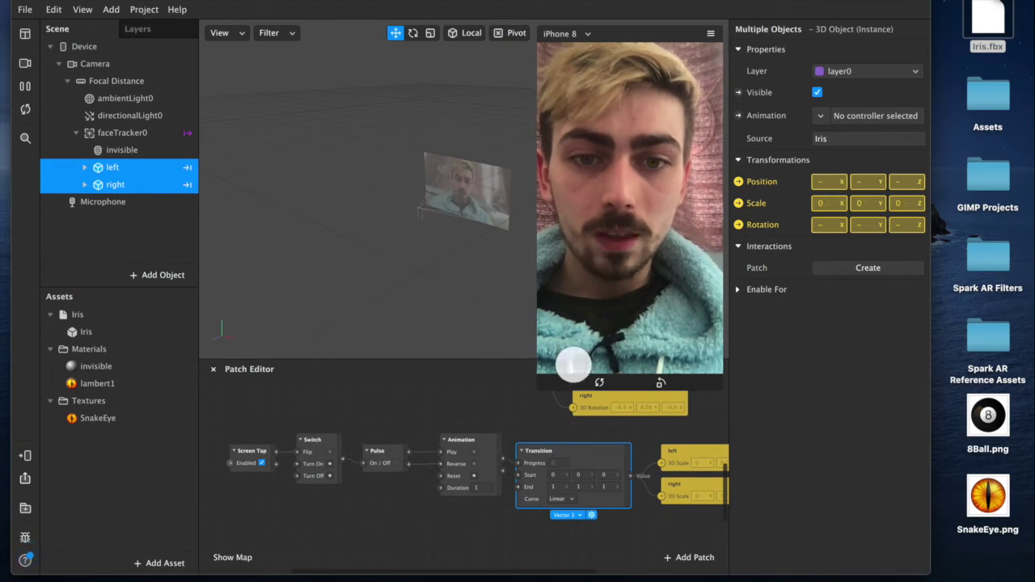
pyautogui.click(573, 365)
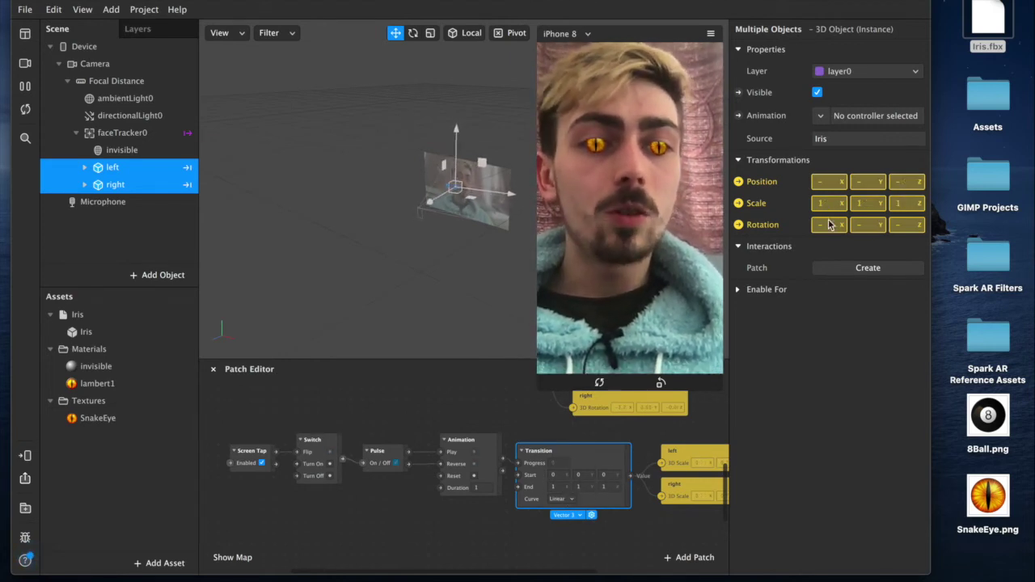
# Set the Transition's End X and End Y values to 0.77.
pyautogui.click(557, 487)
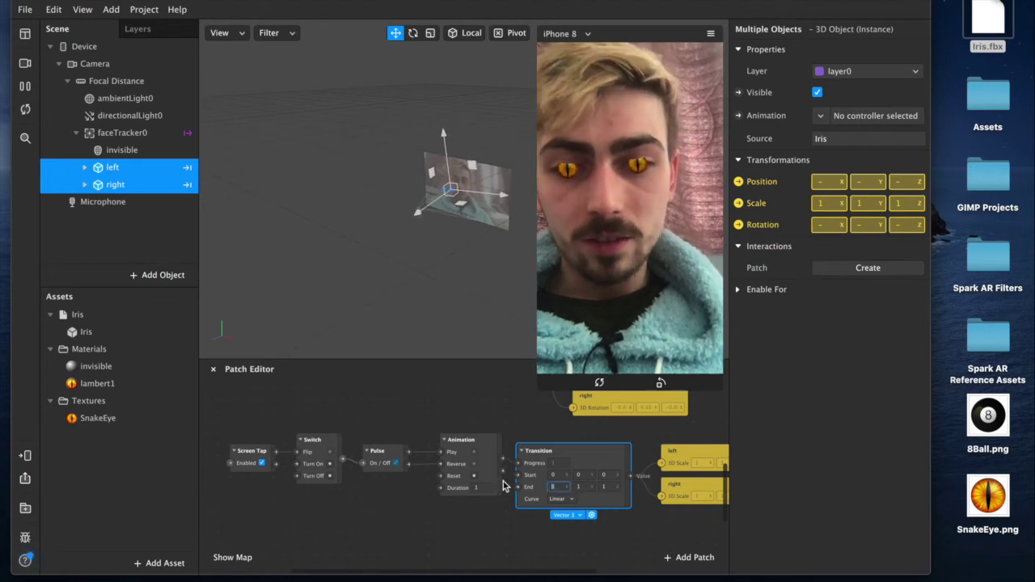
pyautogui.write('0.77')
pyautogui.press('Tab')
pyautogui.write('0.7')
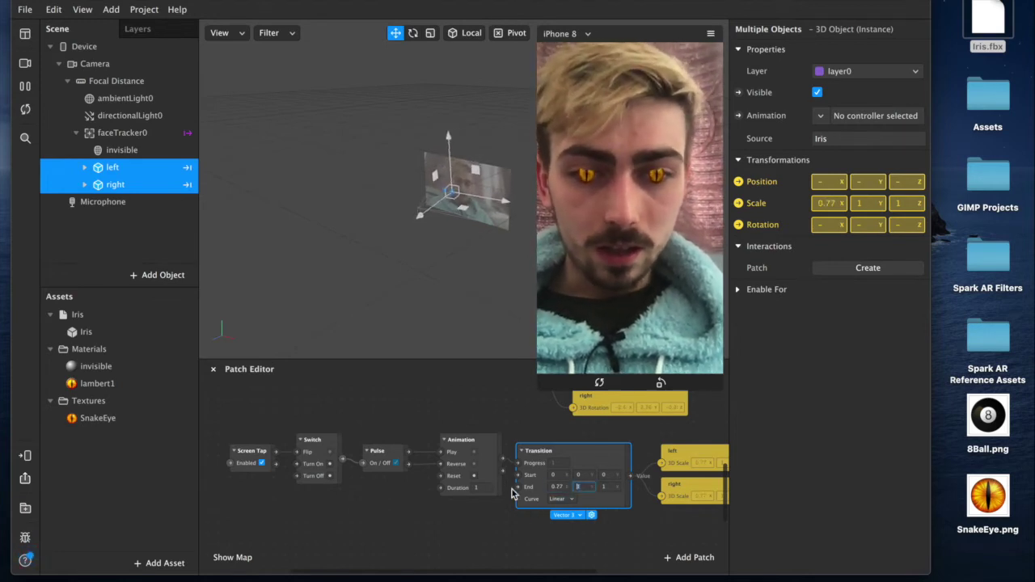
pyautogui.write('7')
pyautogui.press('Return')
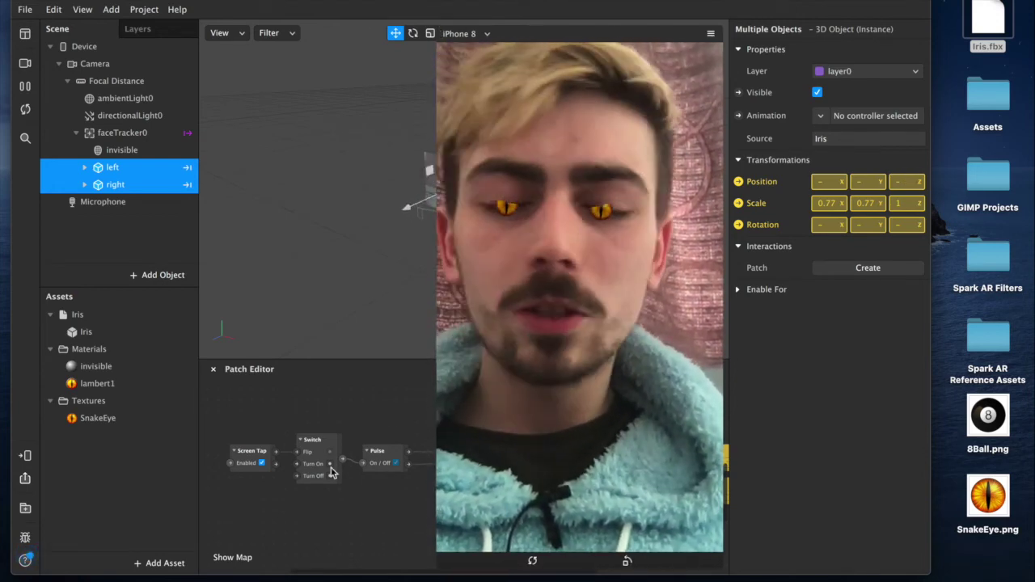
# Shrink and re-enlarge the preview to test, then select the face tracker.
pyautogui.moveTo(437, 556); pyautogui.dragTo(537, 395)
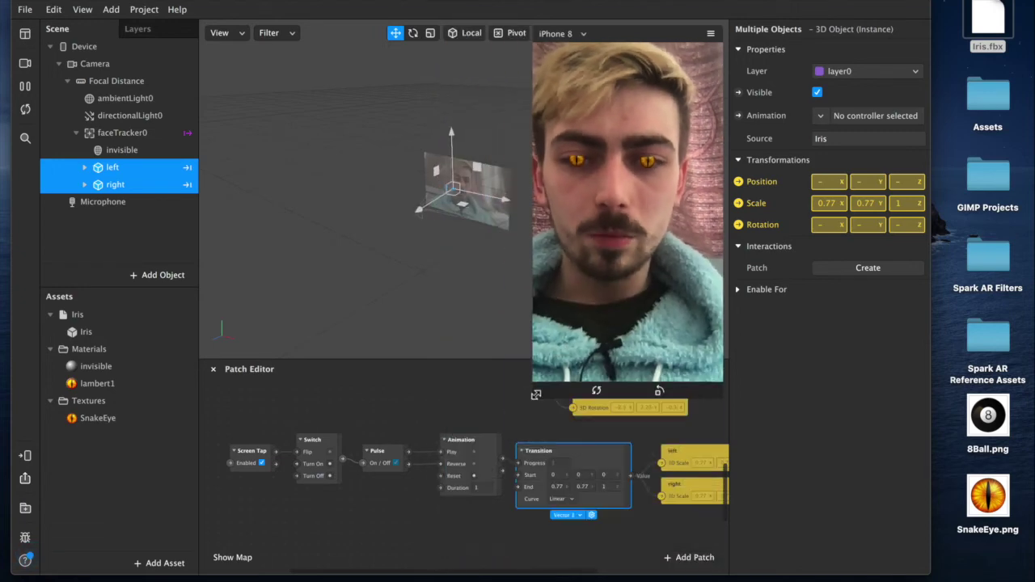
pyautogui.scroll(-5, 507, 427)
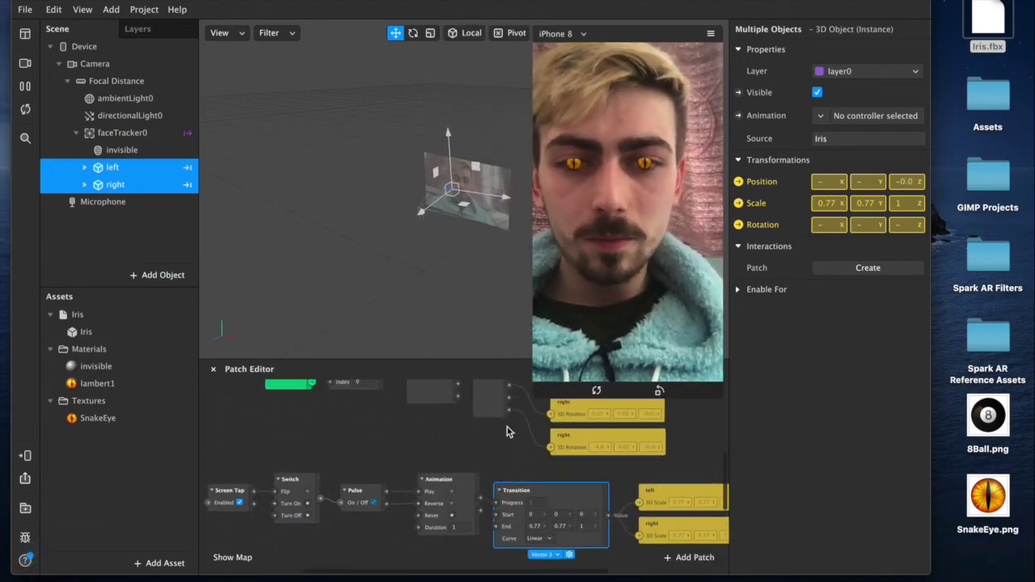
pyautogui.moveTo(533, 393); pyautogui.dragTo(437, 555)
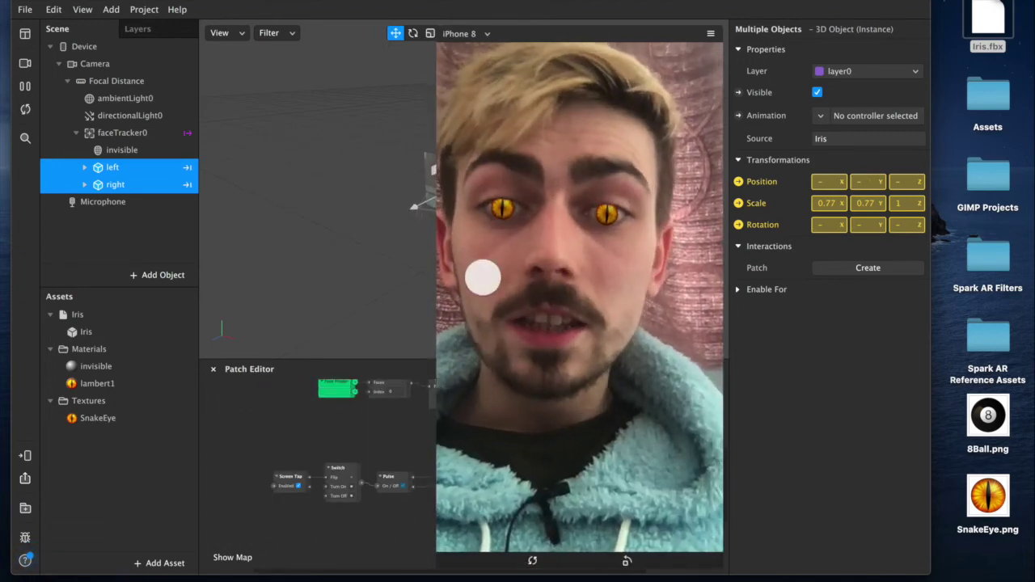
pyautogui.click(120, 134)
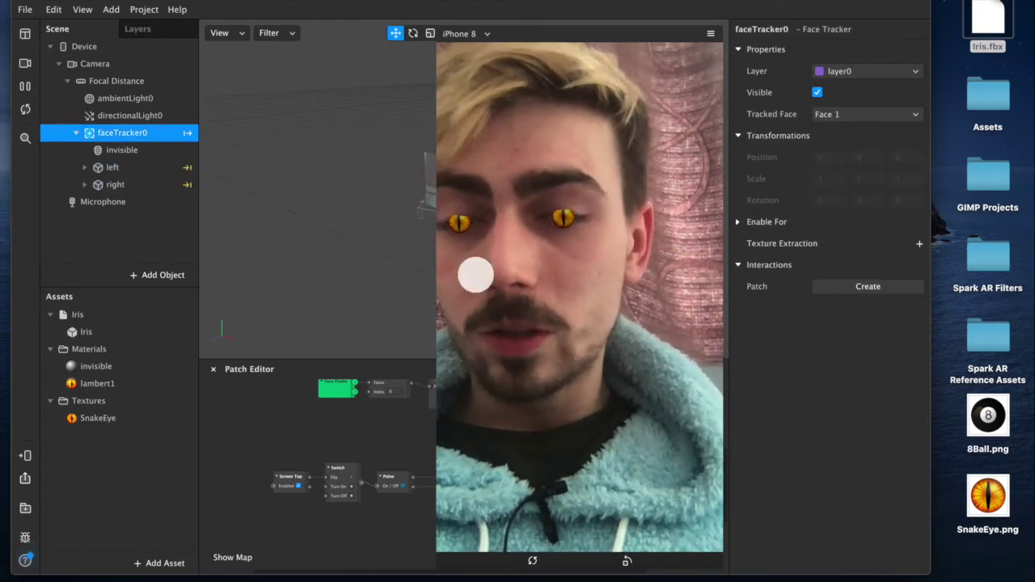
# Nudge the invisible face mesh slightly along X while paused, then check the Layers panel.
pyautogui.click(114, 152)
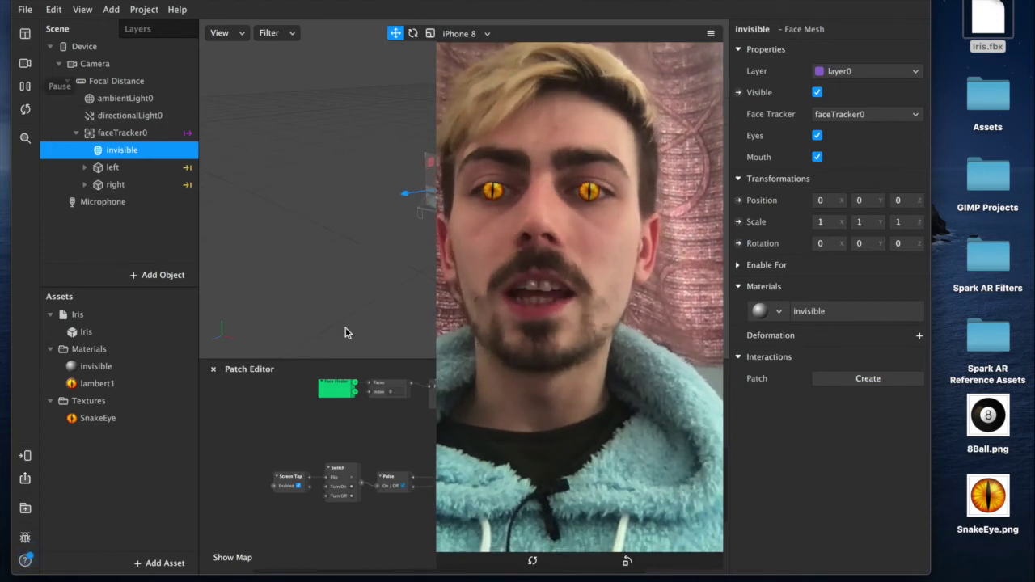
pyautogui.scroll(5, 344, 249)
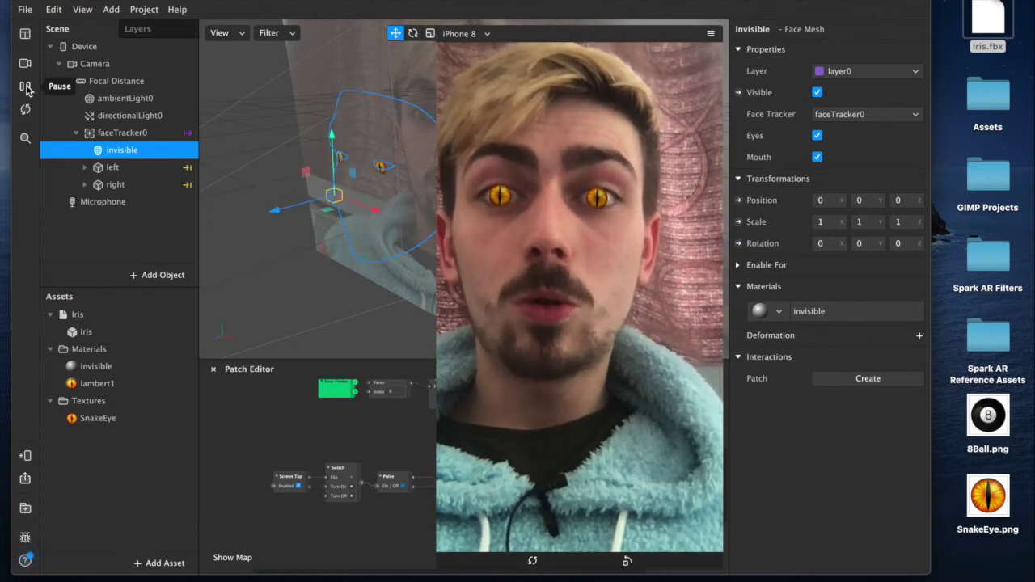
pyautogui.click(26, 88)
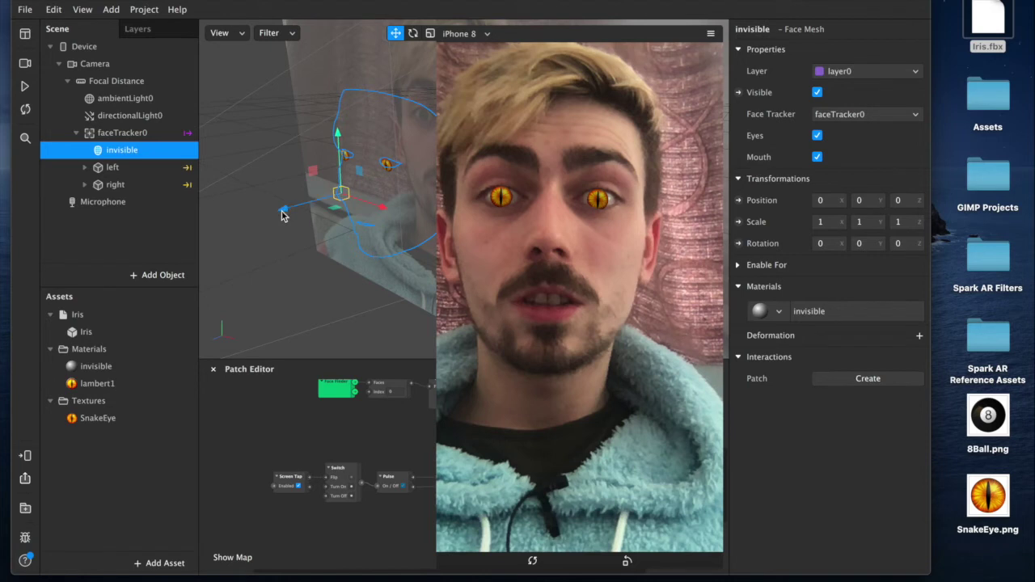
pyautogui.moveTo(283, 214); pyautogui.dragTo(279, 216)
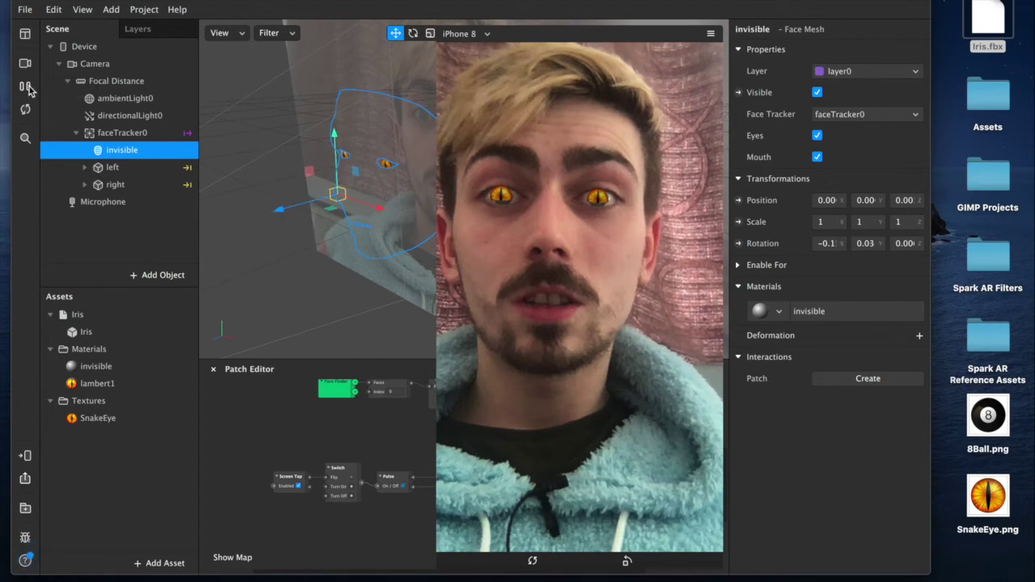
pyautogui.click(27, 87)
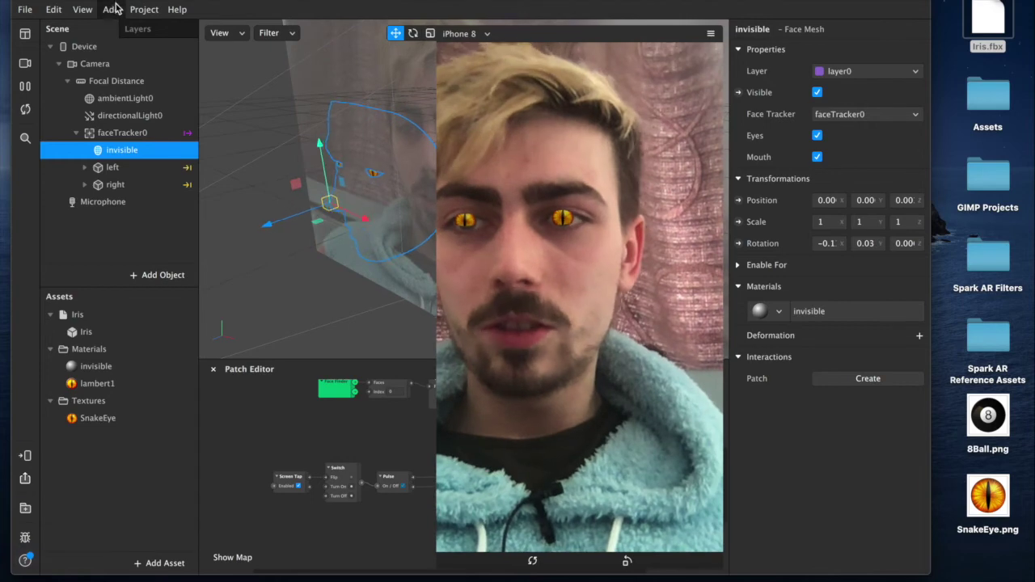
pyautogui.click(144, 31)
pyautogui.click(86, 31)
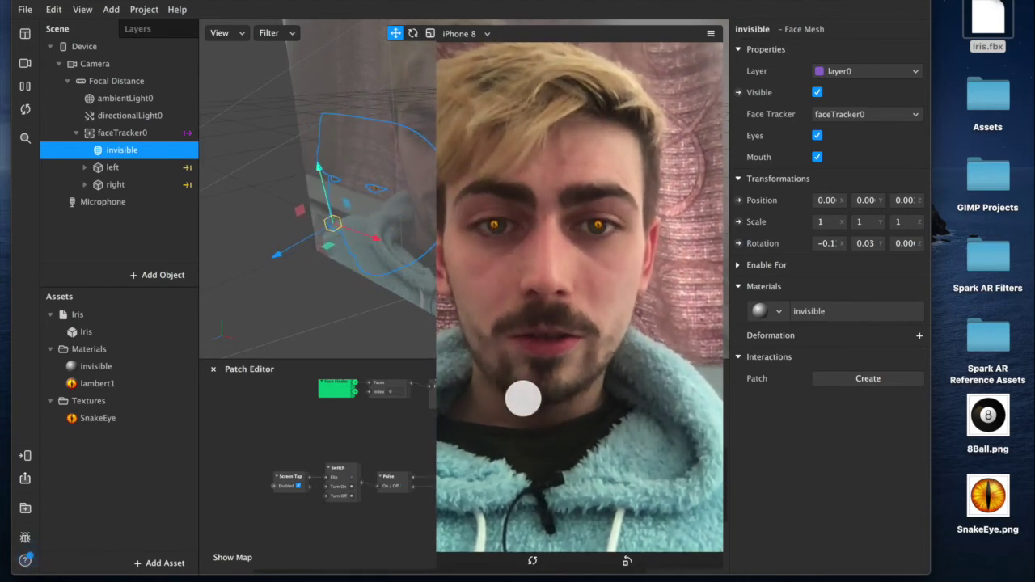
# Tap and shrink the preview, then open the lambert1 material's texture list.
pyautogui.click(523, 398)
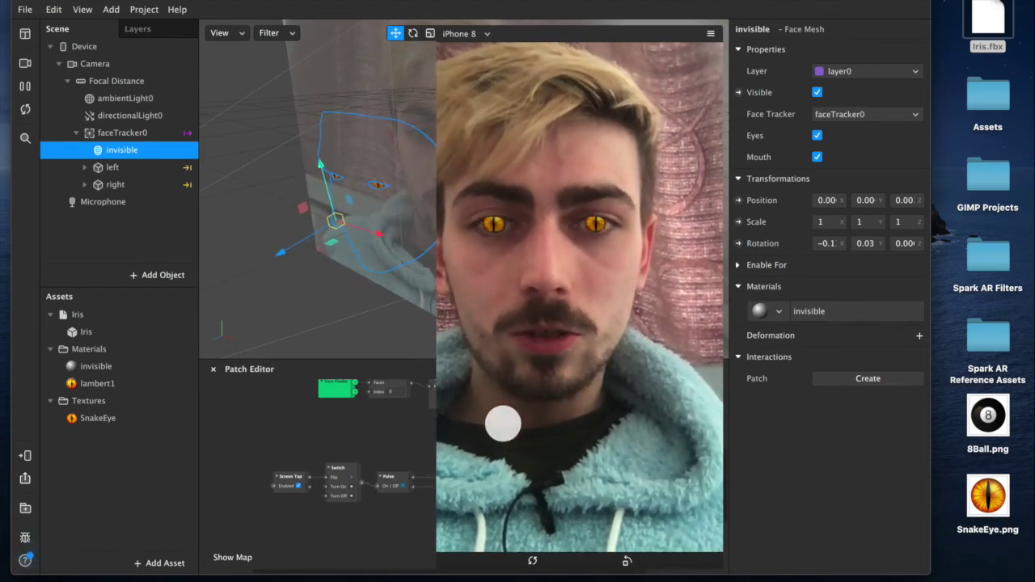
pyautogui.moveTo(441, 574); pyautogui.dragTo(570, 333)
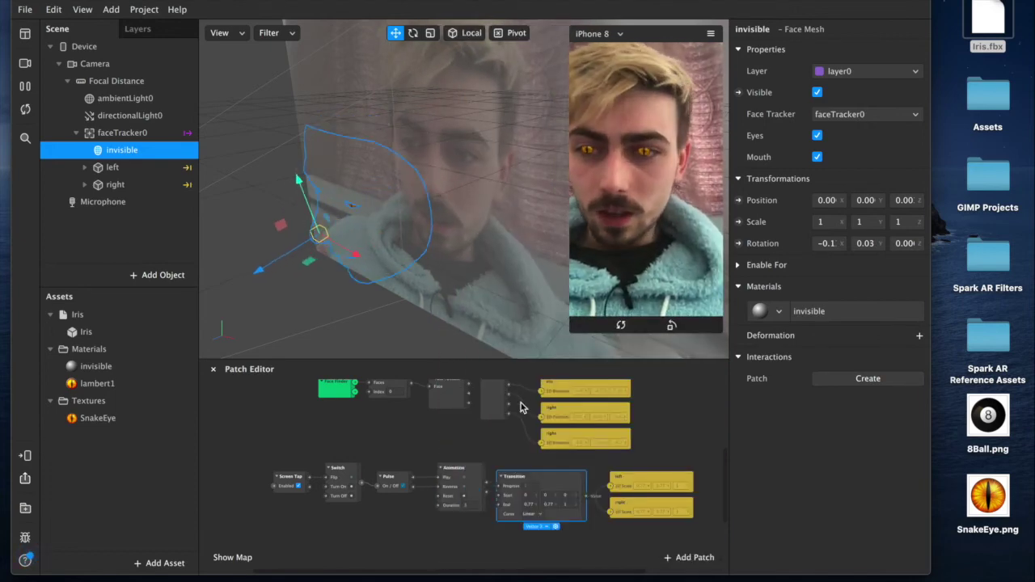
pyautogui.click(97, 383)
pyautogui.click(835, 138)
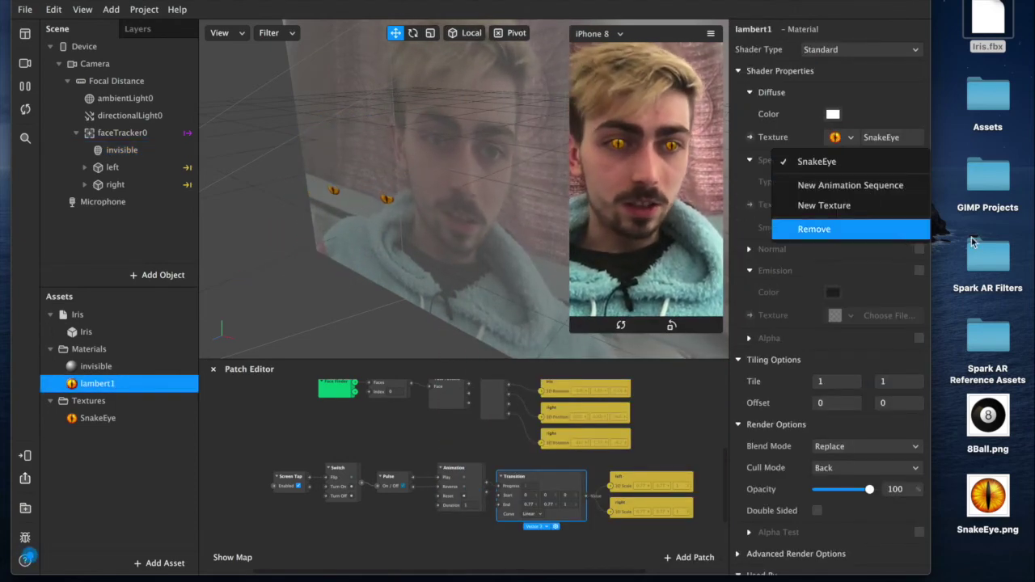
# Import 8Ball.png and set it as lambert1's diffuse texture in place of SnakeEye.
pyautogui.moveTo(980, 421); pyautogui.dragTo(55, 479)
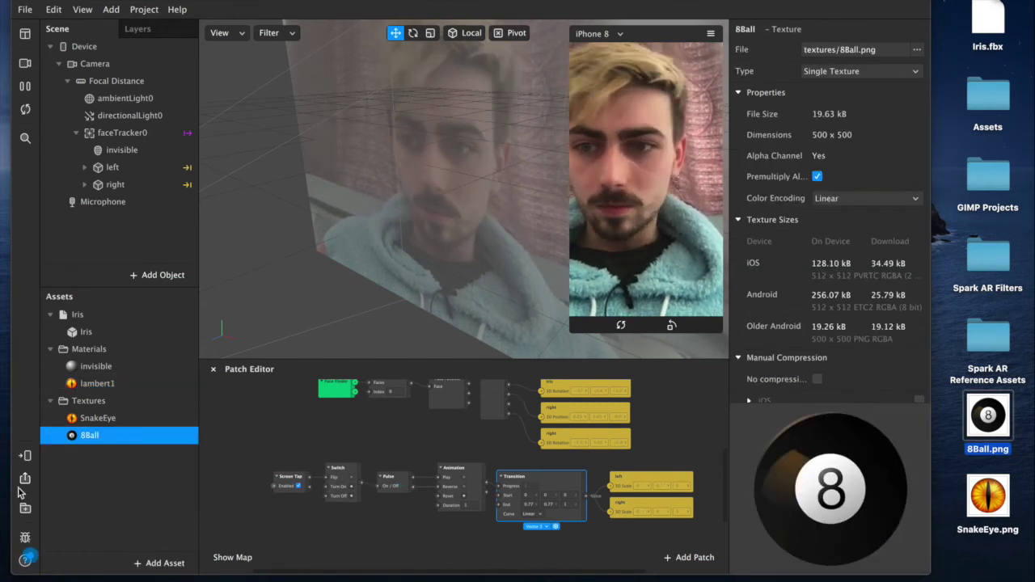
pyautogui.click(97, 383)
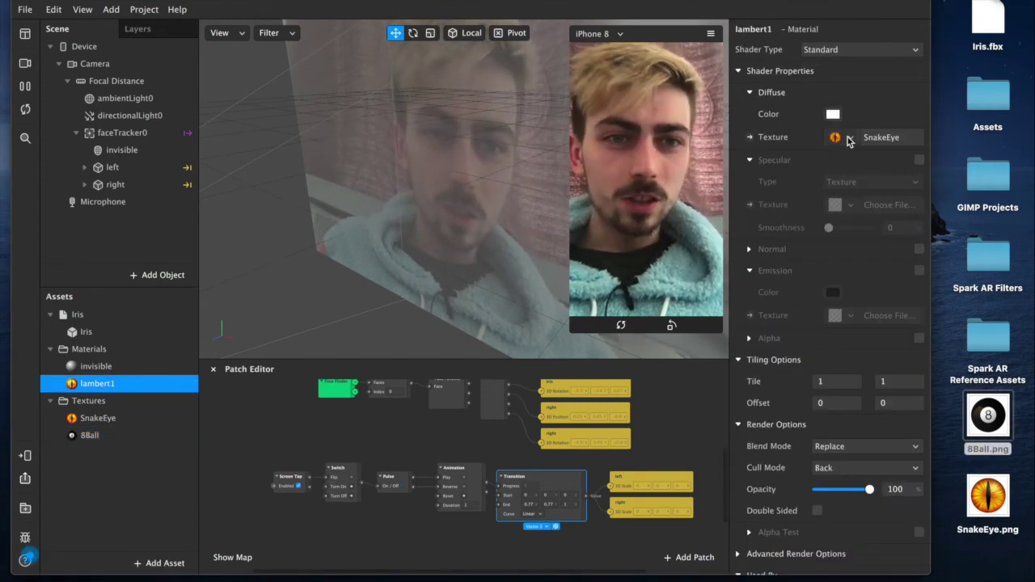
pyautogui.click(850, 138)
pyautogui.click(808, 182)
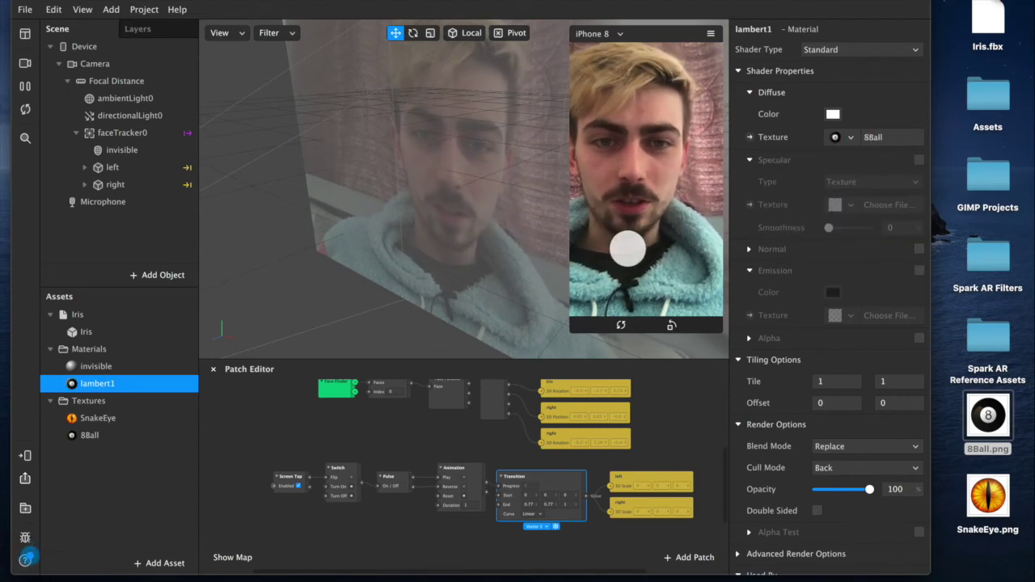
pyautogui.moveTo(580, 328); pyautogui.dragTo(466, 530)
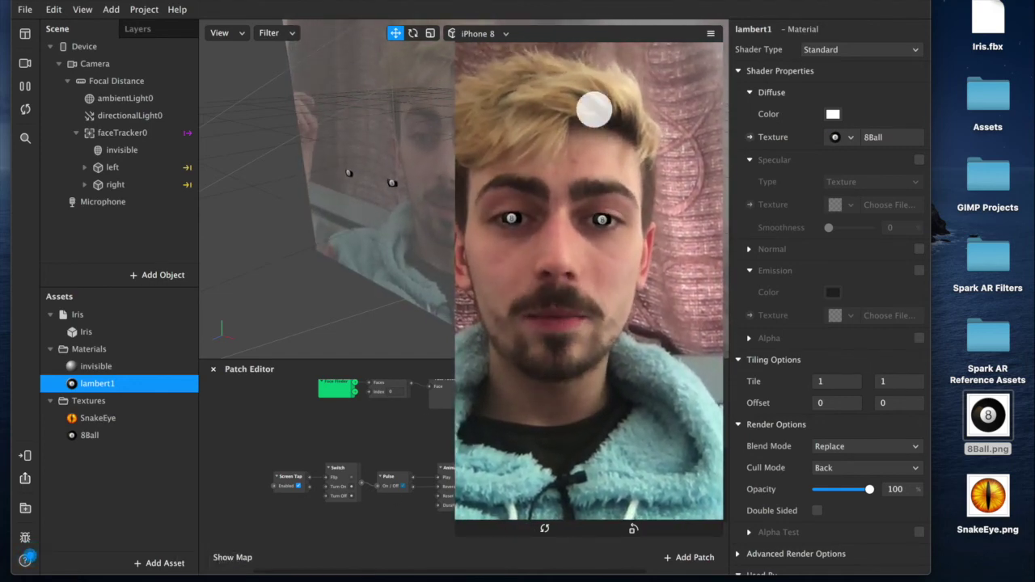
pyautogui.click(984, 441)
pyautogui.keyDown('super'); pyautogui.click(988, 495); pyautogui.keyUp('super')
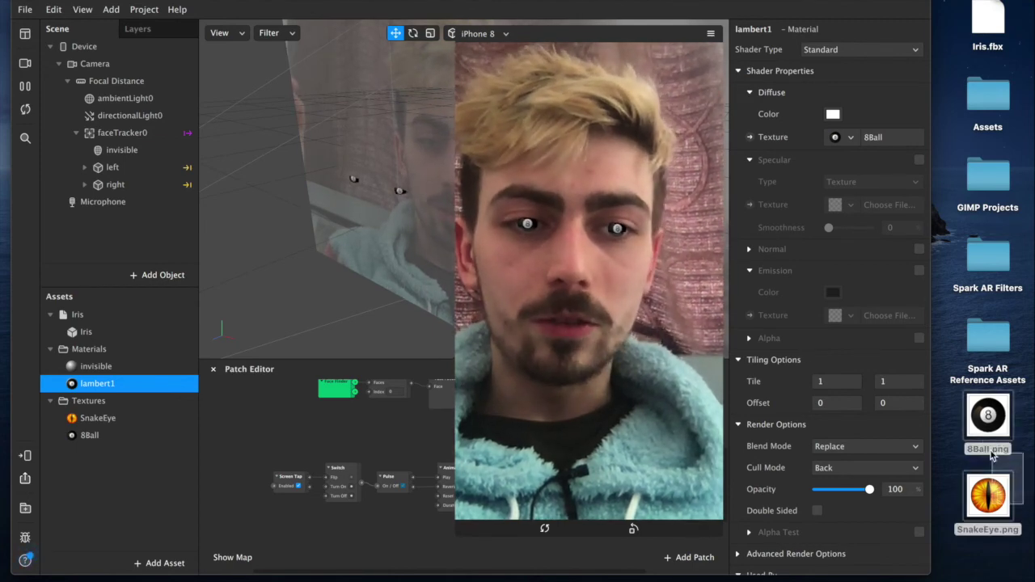
pyautogui.click(954, 427)
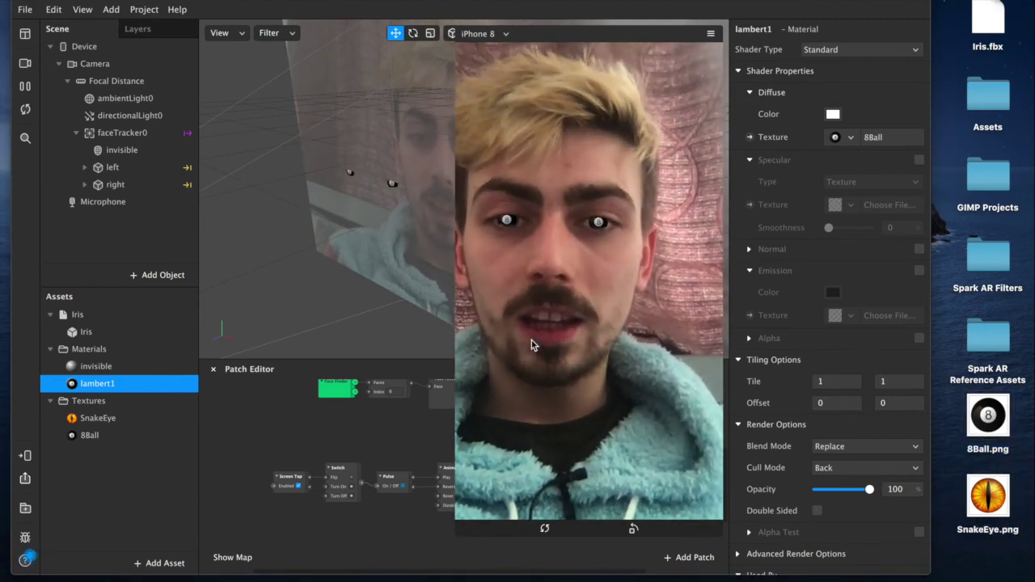
pyautogui.hscroll(3, 340, 444)
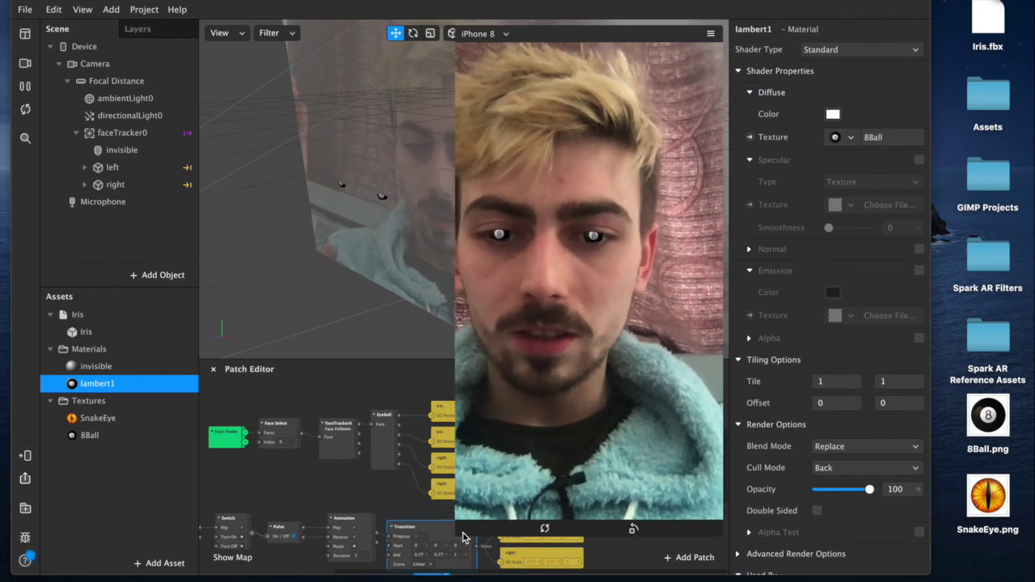
pyautogui.moveTo(453, 539); pyautogui.dragTo(618, 294)
pyautogui.hscroll(-3, 377, 509)
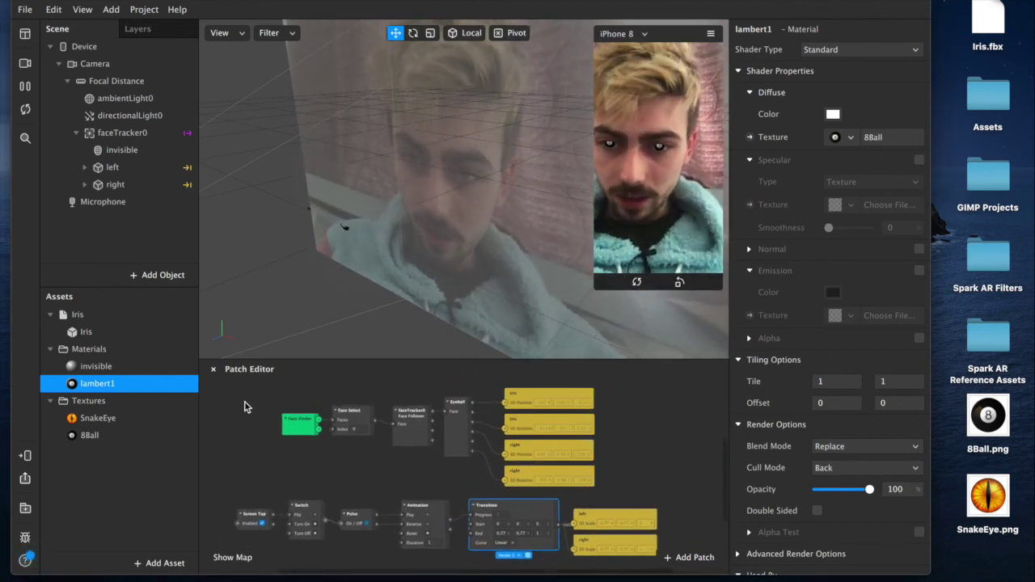
pyautogui.moveTo(271, 382); pyautogui.dragTo(535, 433)
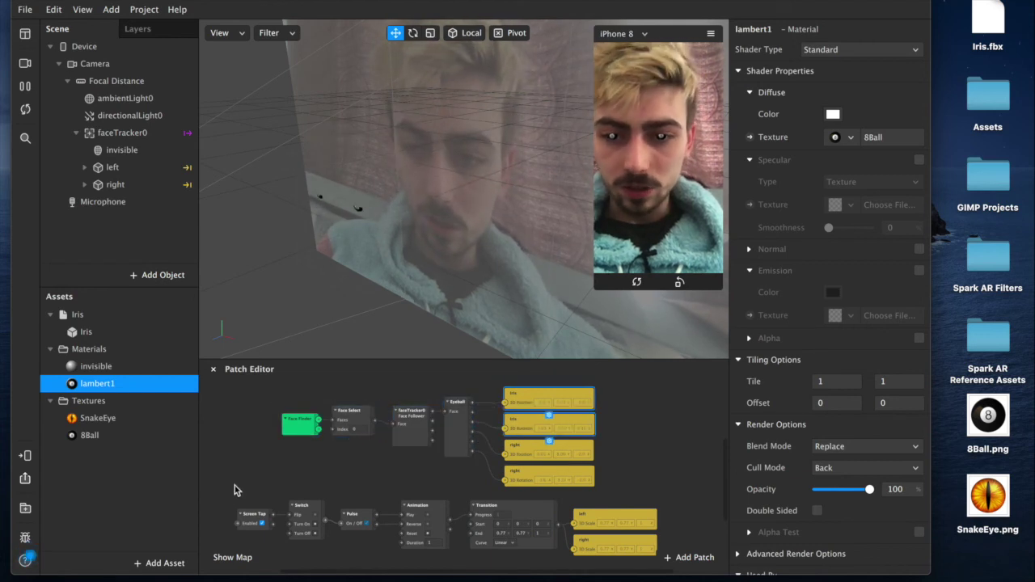
pyautogui.scroll(2, 388, 453)
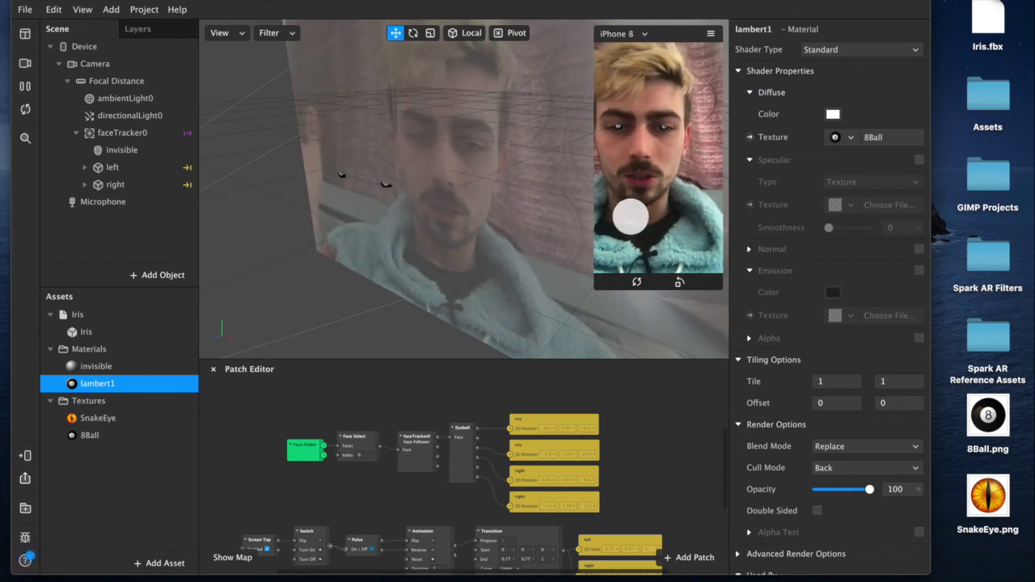
pyautogui.moveTo(598, 285); pyautogui.dragTo(472, 357)
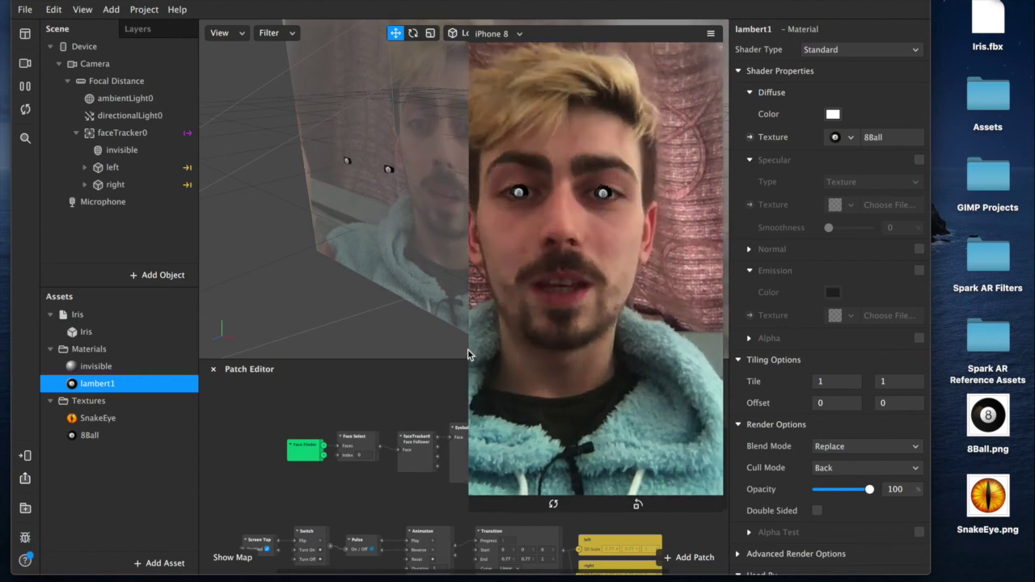